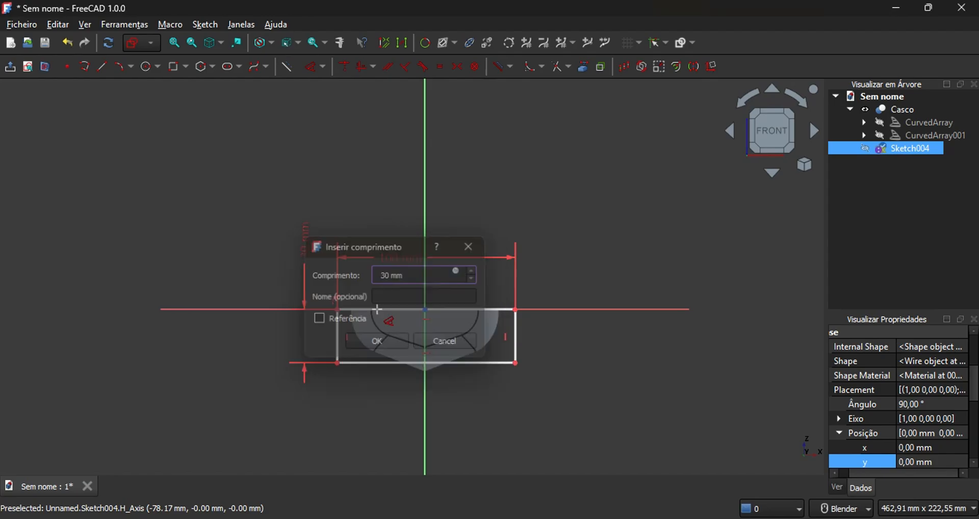
Set the rectangle's height to 40 mm and centre its upper edge on the vertical axis with a symmetry constraint
{"action": "double_click", "coordinate": [309, 246]}
{"action": "type", "text": "40"}
{"action": "key", "text": "Return"}
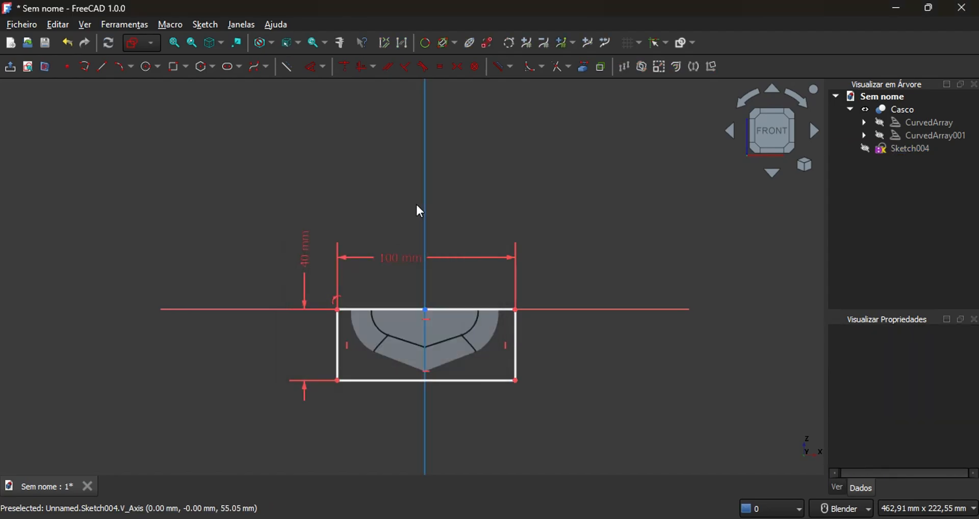
{"action": "left_click", "coordinate": [337, 310]}
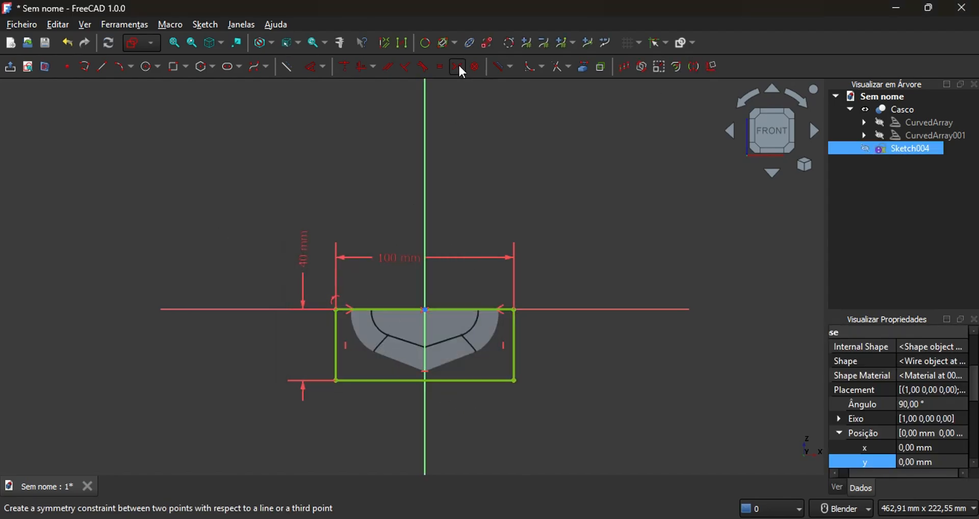
{"action": "key", "text": "Escape"}
{"action": "key", "text": "Escape"}
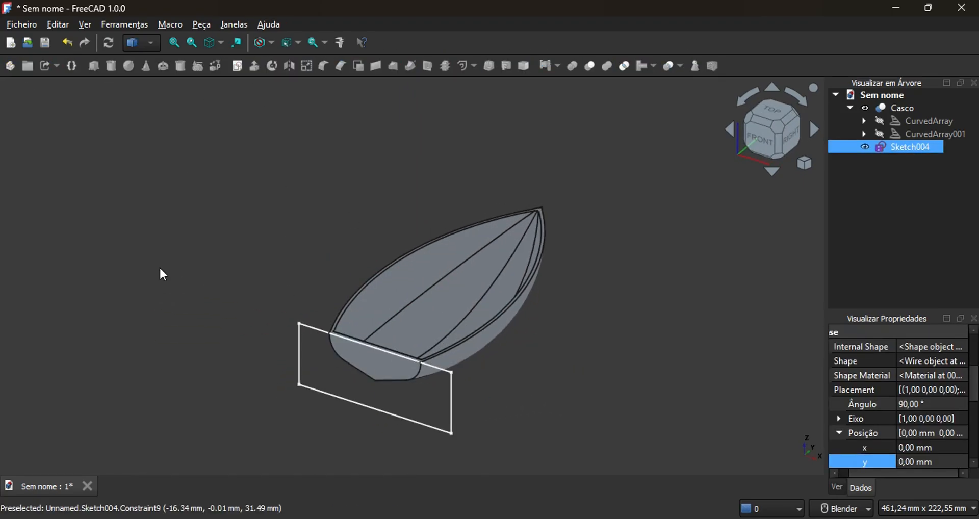
Extrude the rectangle sketch at the stern 3 mm into a flat plate
{"action": "mouse_move", "coordinate": [5, 156]}
{"action": "key", "text": "Return"}
{"action": "scroll", "coordinate": [918, 383], "scroll_direction": "down", "scroll_amount": 3}
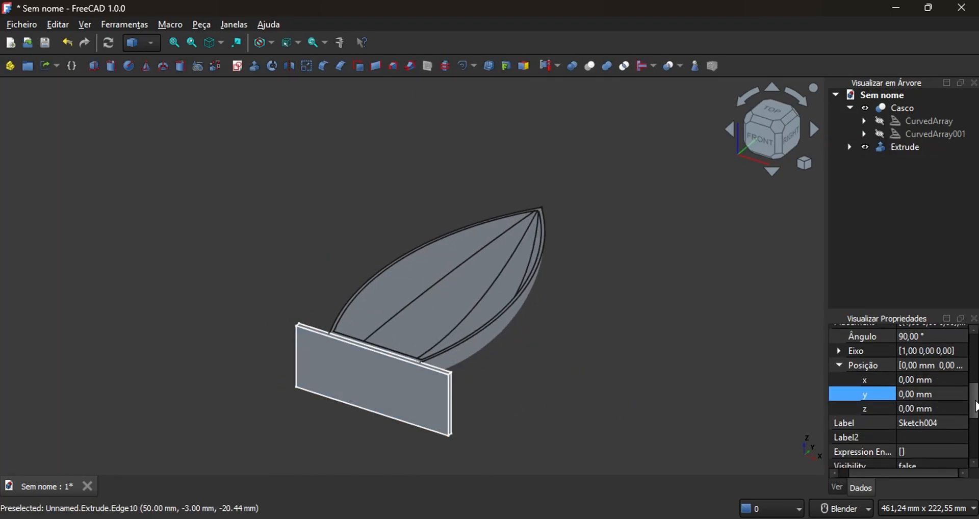
Move the extruded plate along the hull to a Y position of 24 mm
{"action": "left_click", "coordinate": [922, 381]}
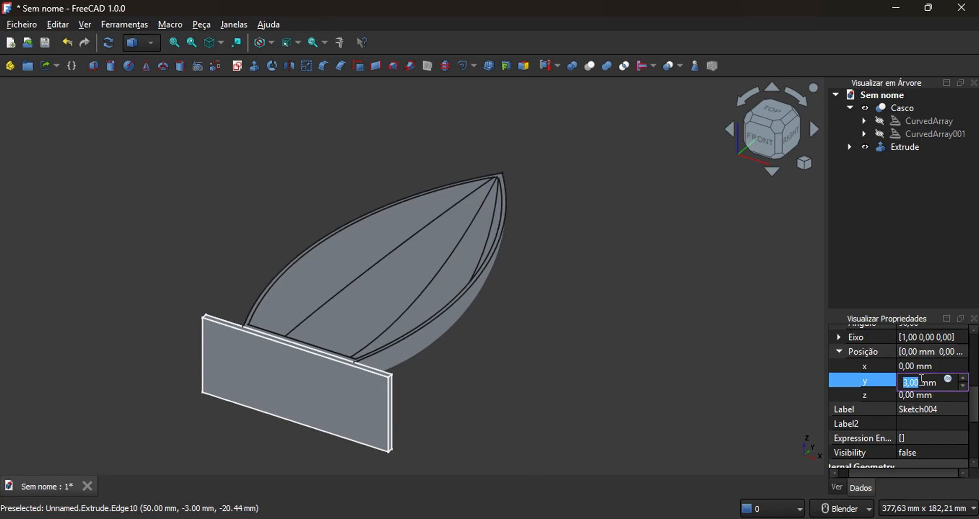
{"action": "left_click", "coordinate": [724, 341]}
{"action": "left_click", "coordinate": [905, 147]}
{"action": "left_click_drag", "start_coordinate": [976, 350], "coordinate": [977, 362]}
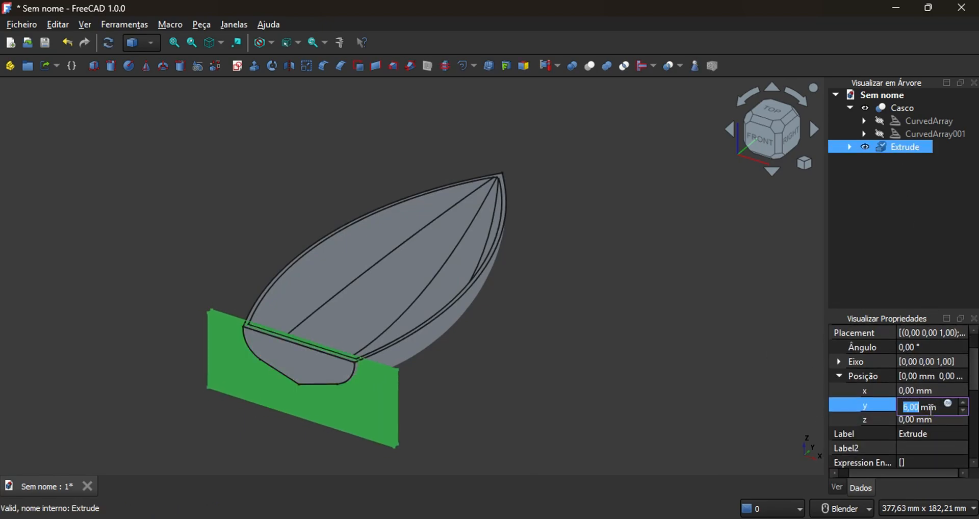
{"action": "scroll", "coordinate": [932, 408], "scroll_direction": "up", "scroll_amount": 18}
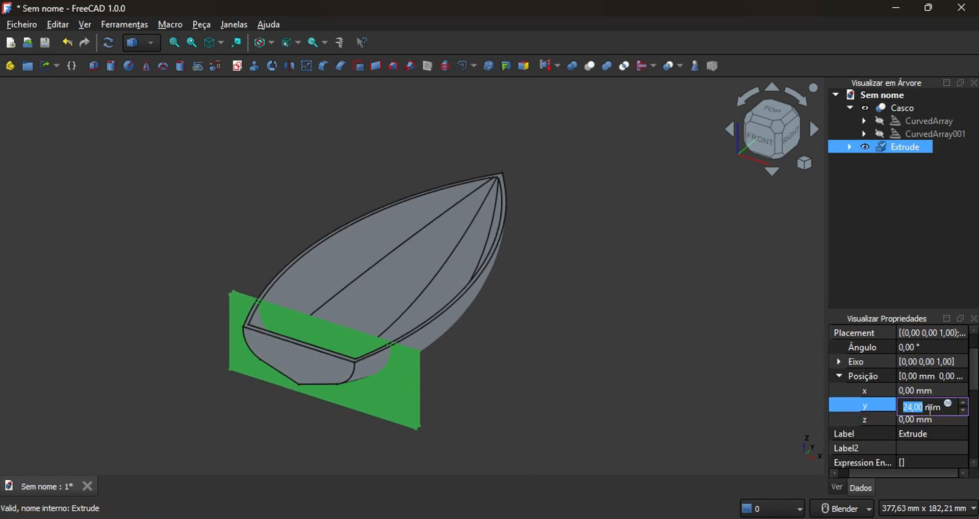
{"action": "left_click", "coordinate": [719, 373]}
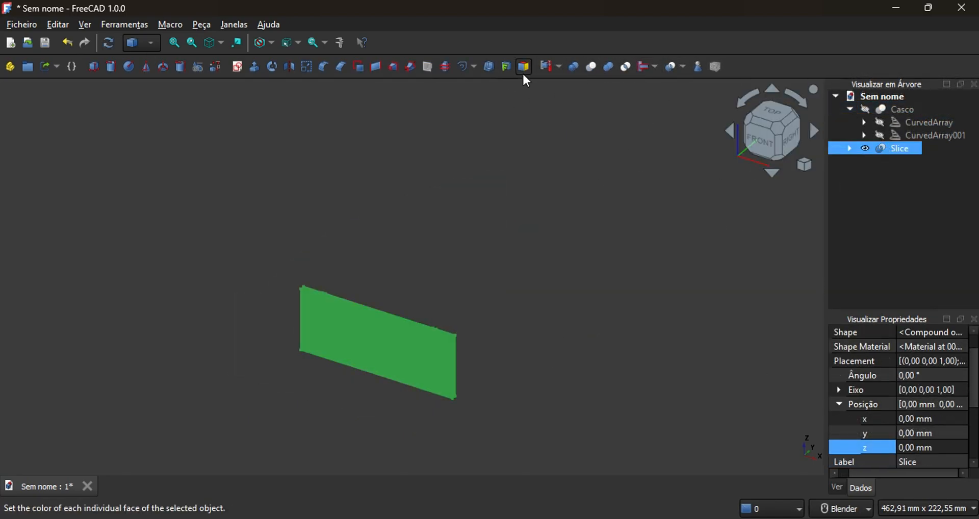
Explode the slice and keep only its inner piece, Slice.2, displayed together with the Casco hull
{"action": "left_click", "coordinate": [760, 245]}
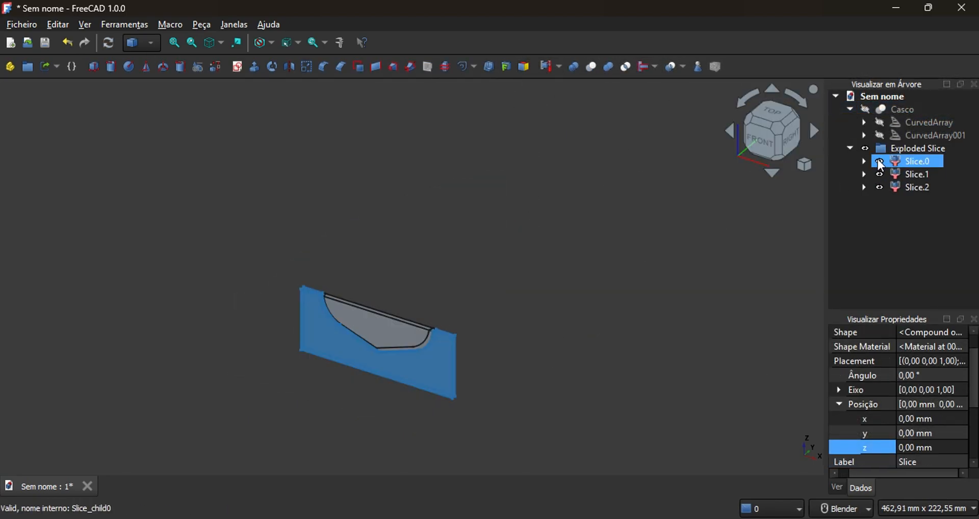
{"action": "left_click", "coordinate": [879, 175]}
{"action": "left_click", "coordinate": [880, 161]}
{"action": "left_click", "coordinate": [866, 110]}
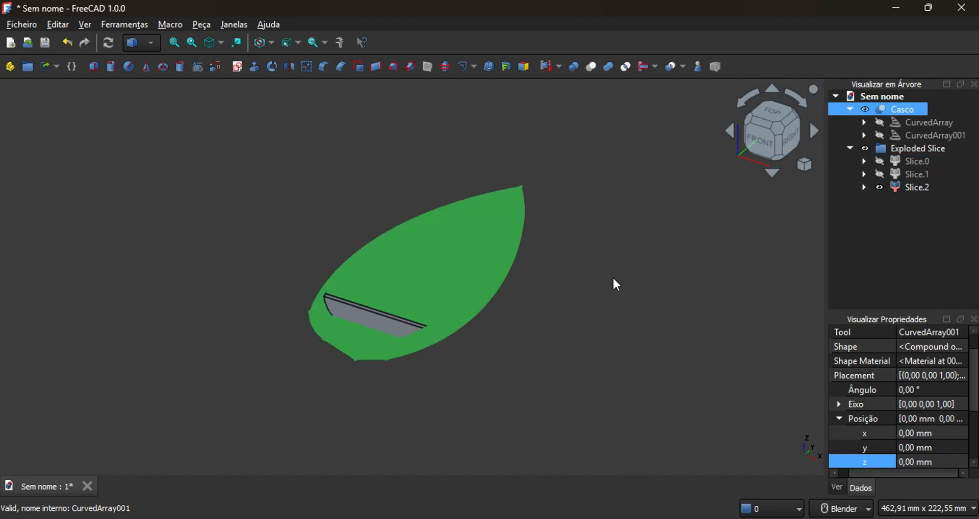
{"action": "left_click", "coordinate": [605, 296]}
{"action": "middle_click_drag", "start_coordinate": [604, 303], "coordinate": [607, 325]}
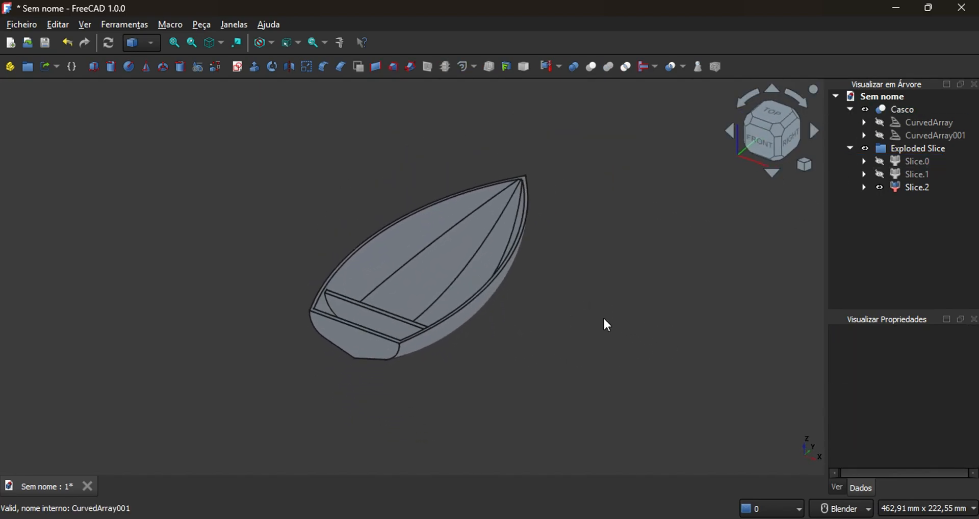
Create a sketch on the XZ plane and draw a rectangle about 117 by 48 mm around the hull section, its upper edge on the horizontal axis
{"action": "left_click", "coordinate": [897, 108]}
{"action": "left_click", "coordinate": [684, 299]}
{"action": "mouse_move", "coordinate": [684, 299]}
{"action": "middle_mouse_down"}
{"action": "mouse_move", "coordinate": [717, 307]}
{"action": "mouse_move", "coordinate": [634, 299]}
{"action": "middle_mouse_up"}
{"action": "middle_click_drag", "start_coordinate": [551, 306], "coordinate": [561, 306]}
{"action": "left_click", "coordinate": [237, 67]}
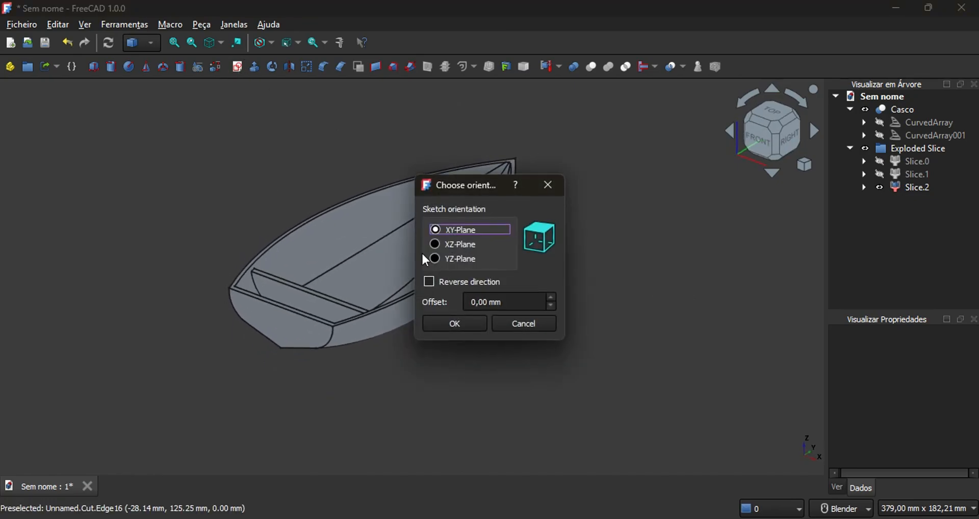
{"action": "left_click", "coordinate": [437, 245]}
{"action": "left_click", "coordinate": [460, 324]}
{"action": "left_click", "coordinate": [464, 394]}
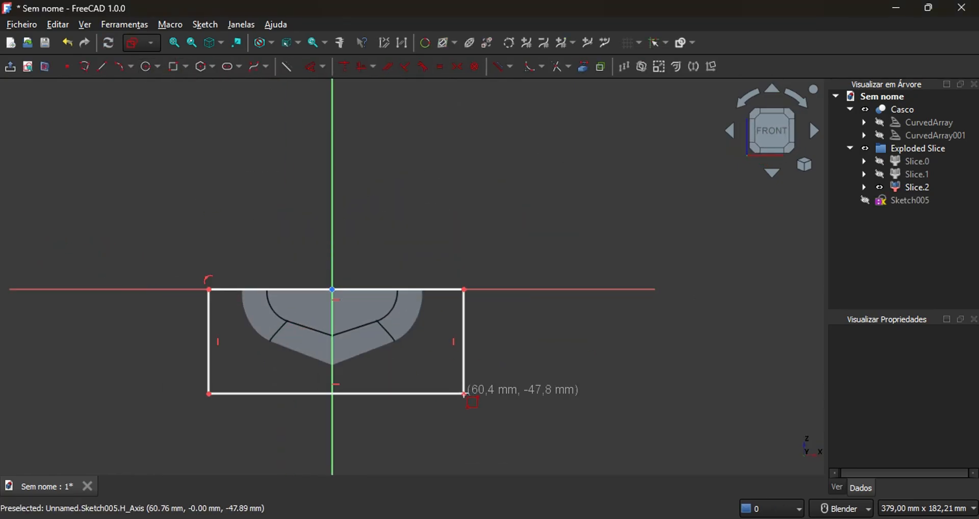
Dimension the new rectangle 100 mm wide and 40 mm high
{"action": "left_click", "coordinate": [311, 67]}
{"action": "left_click", "coordinate": [407, 290]}
{"action": "left_click", "coordinate": [394, 216]}
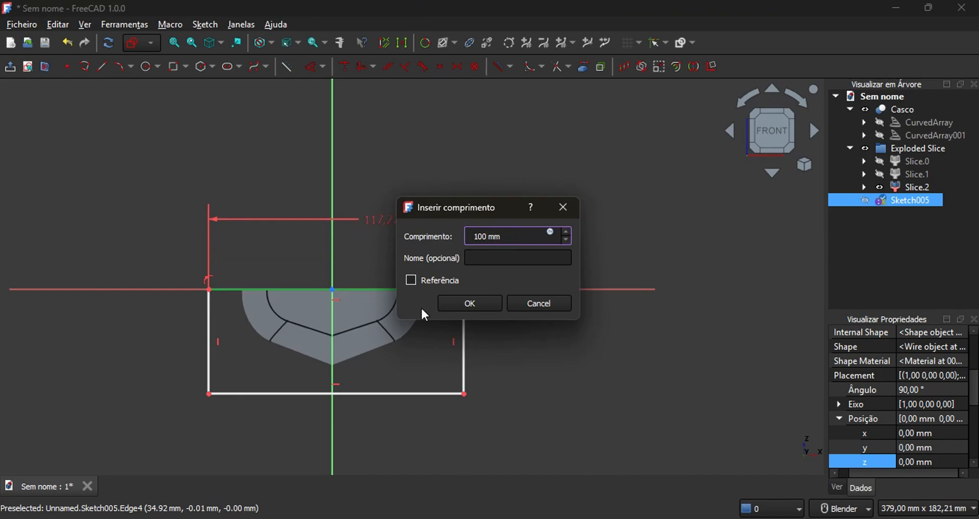
{"action": "key", "text": "Return"}
{"action": "left_click", "coordinate": [445, 333]}
{"action": "left_click", "coordinate": [495, 303]}
{"action": "type", "text": "40"}
{"action": "key", "text": "Return"}
{"action": "key", "text": "Escape"}
Centre the rectangle's upper edge on the vertical axis with a symmetry constraint and finish the sketch
{"action": "left_click", "coordinate": [445, 289]}
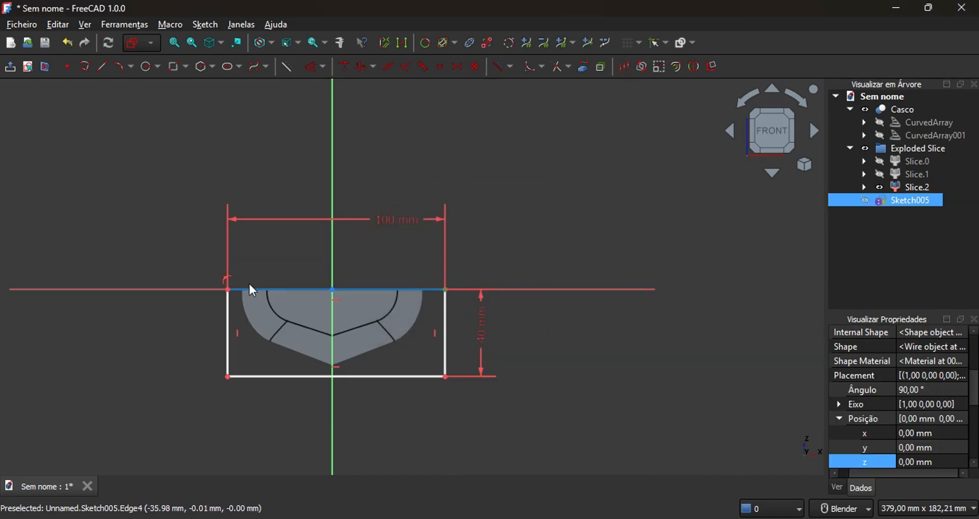
{"action": "left_click", "coordinate": [253, 290]}
{"action": "left_click", "coordinate": [458, 67]}
{"action": "left_click", "coordinate": [9, 67]}
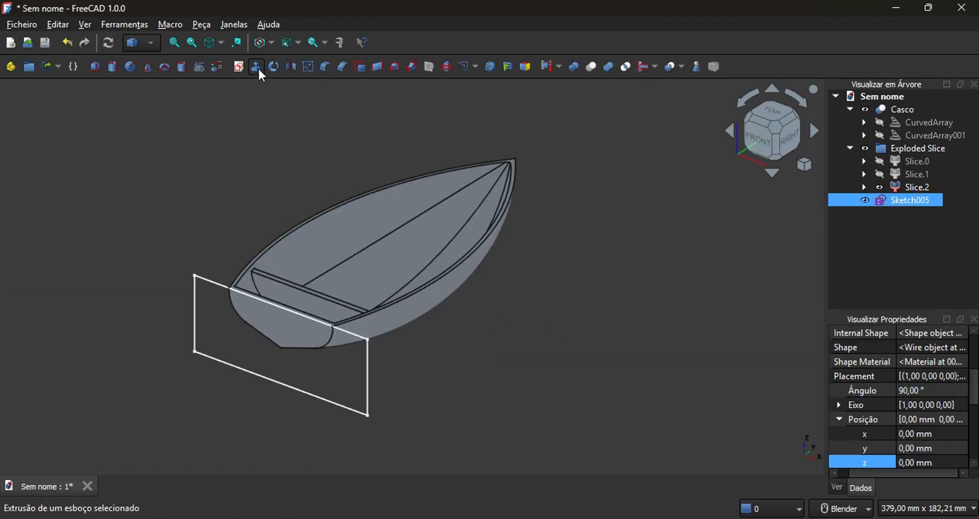
Extrude the second rectangle sketch 3 mm
{"action": "left_click", "coordinate": [254, 66]}
{"action": "type", "text": "3"}
{"action": "key", "text": "Return"}
Move the second extruded plate to a Y position of 50 mm
{"action": "scroll", "coordinate": [941, 380], "scroll_direction": "down", "scroll_amount": 5}
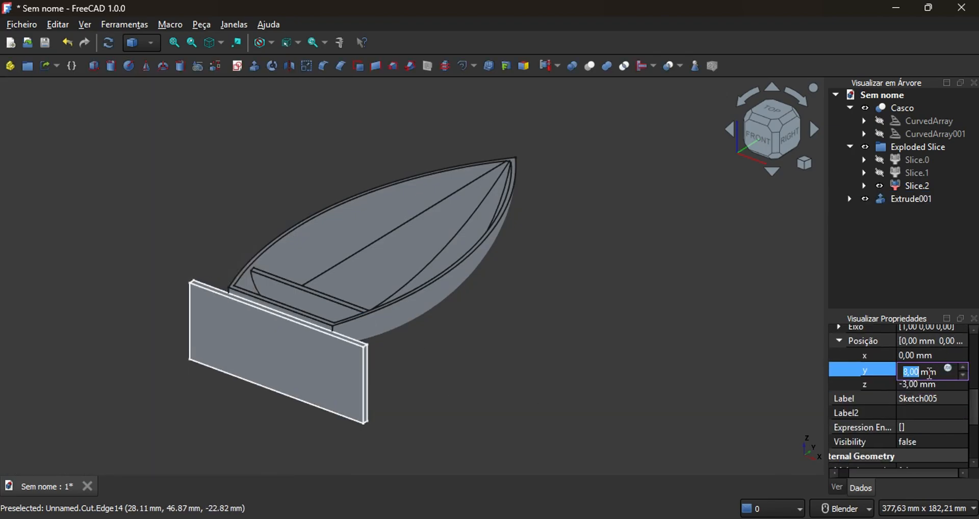
{"action": "left_click", "coordinate": [901, 210]}
{"action": "left_click", "coordinate": [911, 199]}
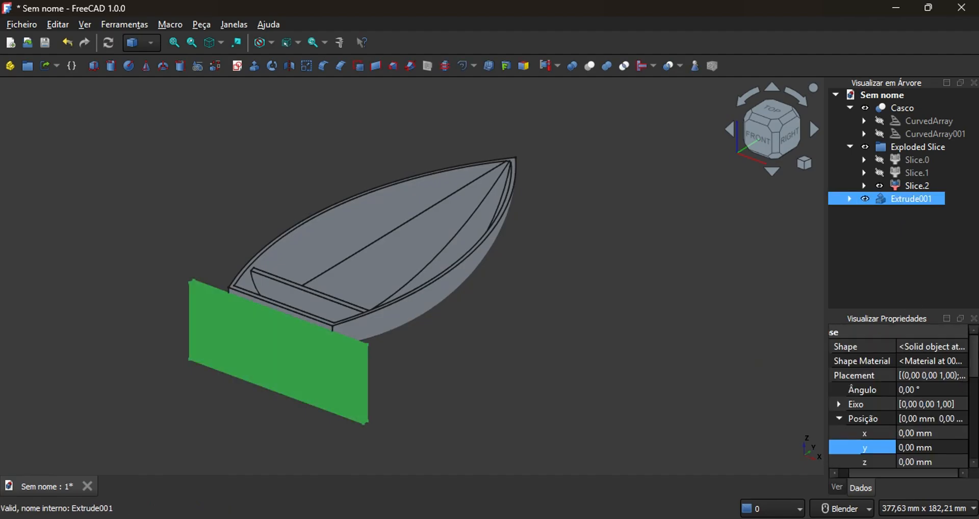
{"action": "scroll", "coordinate": [927, 453], "scroll_direction": "up", "scroll_amount": 20}
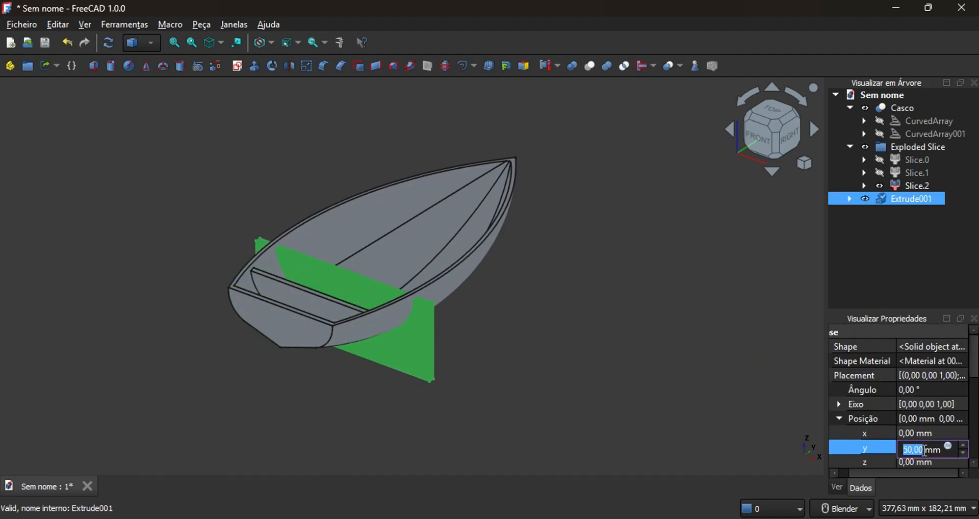
{"action": "left_click", "coordinate": [666, 359]}
Duplicate the Casco hull without copying its curved arrays and hide the original hull
{"action": "left_click", "coordinate": [894, 109]}
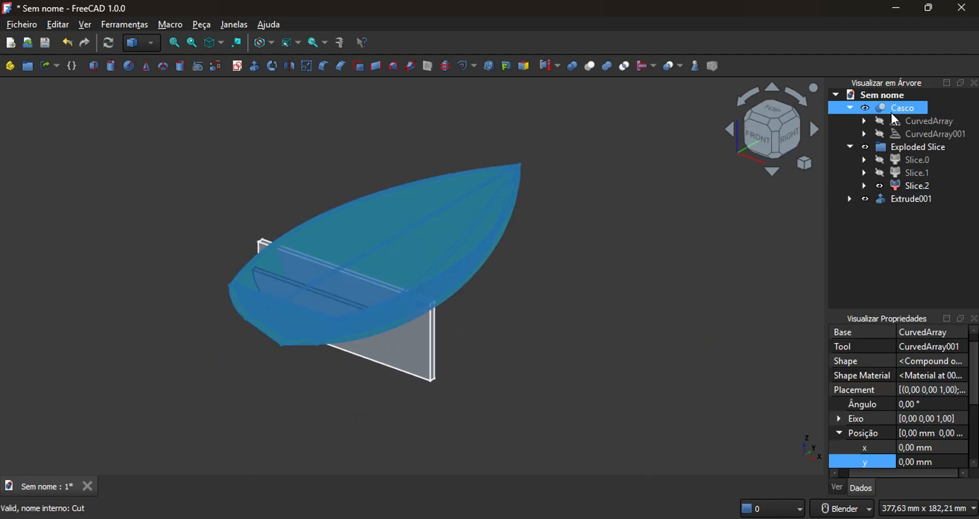
{"action": "left_click", "coordinate": [59, 24]}
{"action": "left_click", "coordinate": [93, 128]}
{"action": "left_click", "coordinate": [233, 161]}
{"action": "left_click", "coordinate": [234, 172]}
{"action": "left_click", "coordinate": [667, 388]}
{"action": "left_click", "coordinate": [910, 213]}
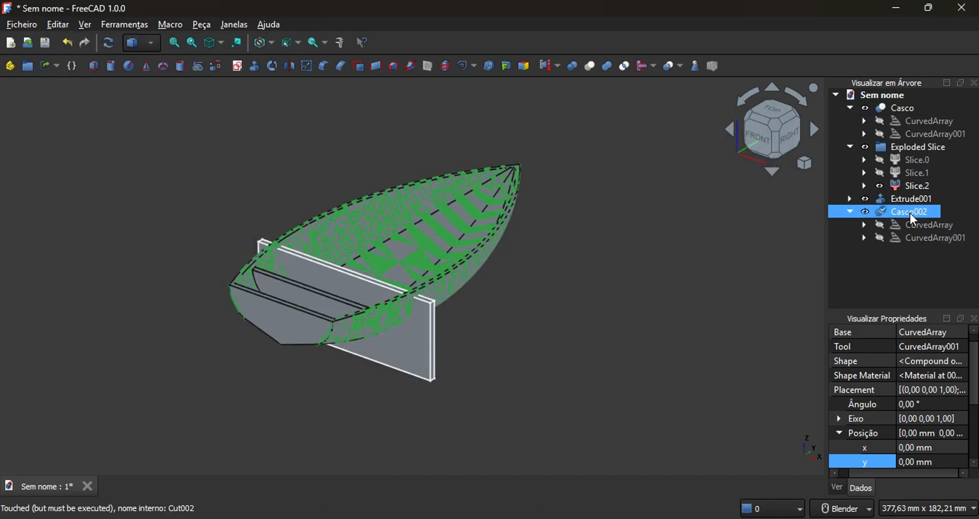
{"action": "left_click", "coordinate": [903, 108]}
{"action": "key", "text": "space"}
{"action": "left_click", "coordinate": [910, 212]}
{"action": "left_click", "coordinate": [911, 199], "text": "ctrl"}
{"action": "left_click", "coordinate": [643, 67]}
{"action": "key", "text": "ctrl+z"}
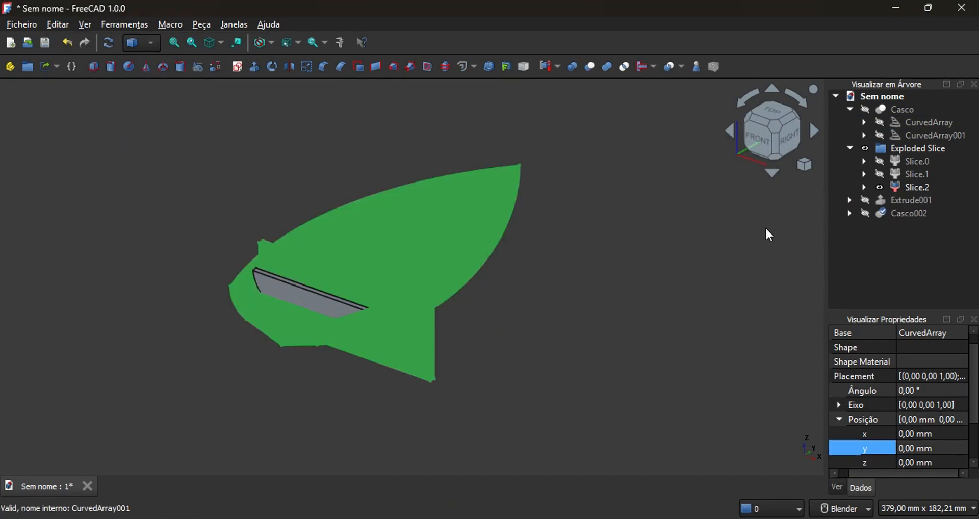
Slice the Extrude001 plate with the duplicated hull Casco002 and explode the resulting slice into separate pieces
{"action": "left_click", "coordinate": [911, 200]}
{"action": "left_click", "coordinate": [910, 213], "text": "ctrl"}
{"action": "left_click", "coordinate": [672, 66]}
{"action": "left_click", "coordinate": [544, 69]}
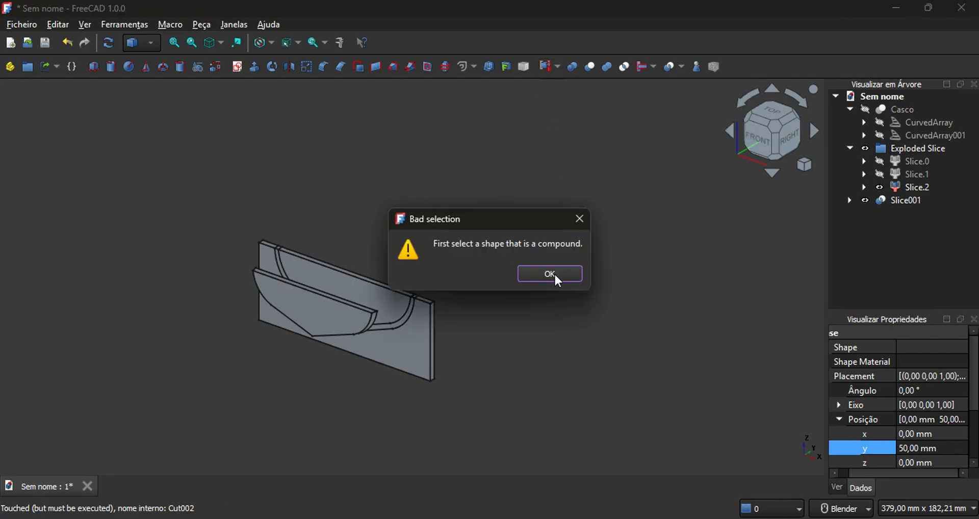
{"action": "left_click", "coordinate": [549, 274]}
{"action": "left_click", "coordinate": [884, 200]}
{"action": "left_click", "coordinate": [558, 67]}
{"action": "left_click", "coordinate": [549, 101]}
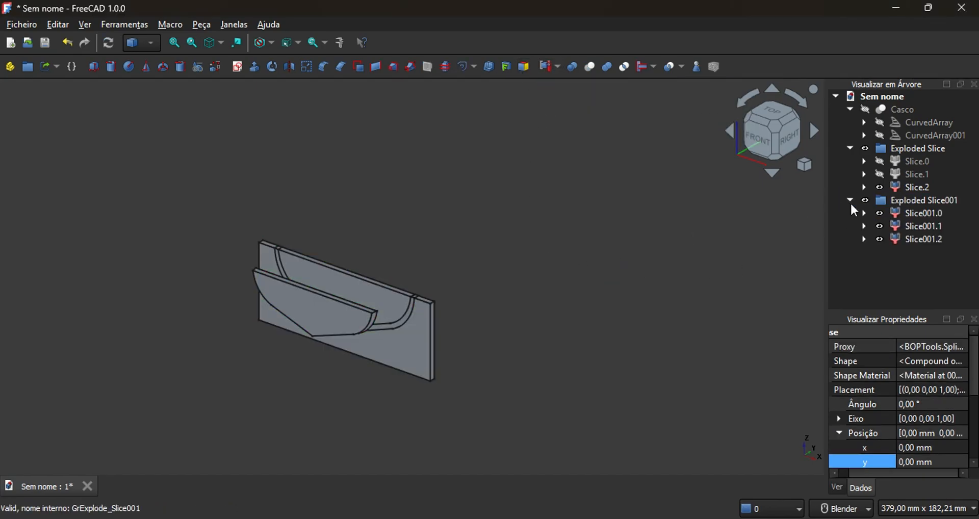
Hide Slice001.0 and Slice001.1 and show the Casco hull around the remaining inner piece
{"action": "left_click", "coordinate": [880, 213]}
{"action": "left_click", "coordinate": [575, 322]}
{"action": "left_click", "coordinate": [865, 110]}
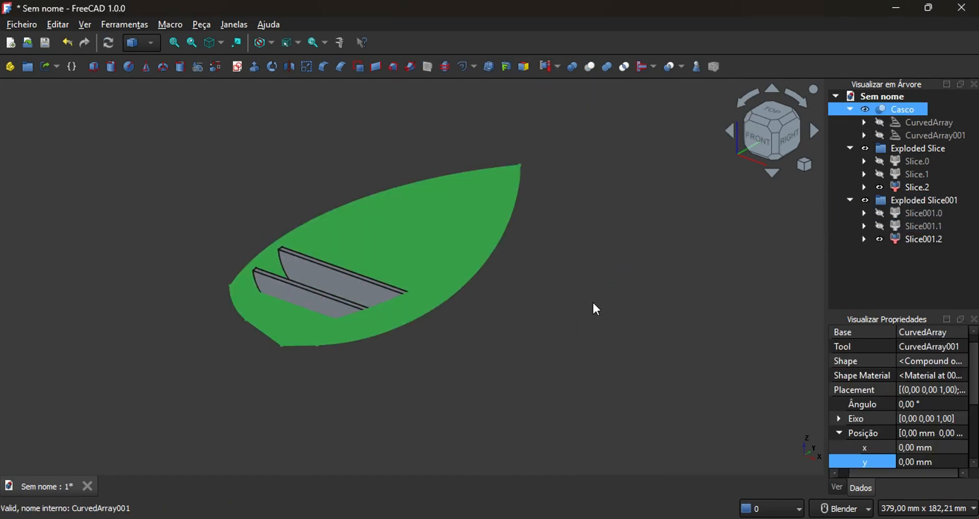
{"action": "left_click", "coordinate": [598, 306]}
{"action": "middle_click_drag", "start_coordinate": [599, 307], "coordinate": [561, 354]}
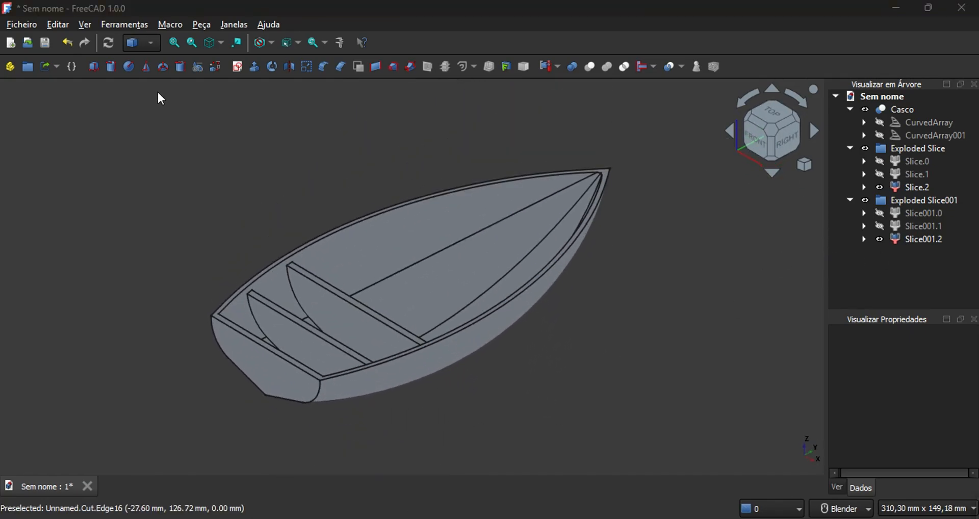
Create another sketch on the XZ plane and draw a rectangle enclosing the hull section, its upper edge on the horizontal axis
{"action": "left_click", "coordinate": [237, 66]}
{"action": "left_click", "coordinate": [436, 244]}
{"action": "left_click", "coordinate": [451, 320]}
{"action": "left_click", "coordinate": [176, 66]}
{"action": "left_click", "coordinate": [191, 327]}
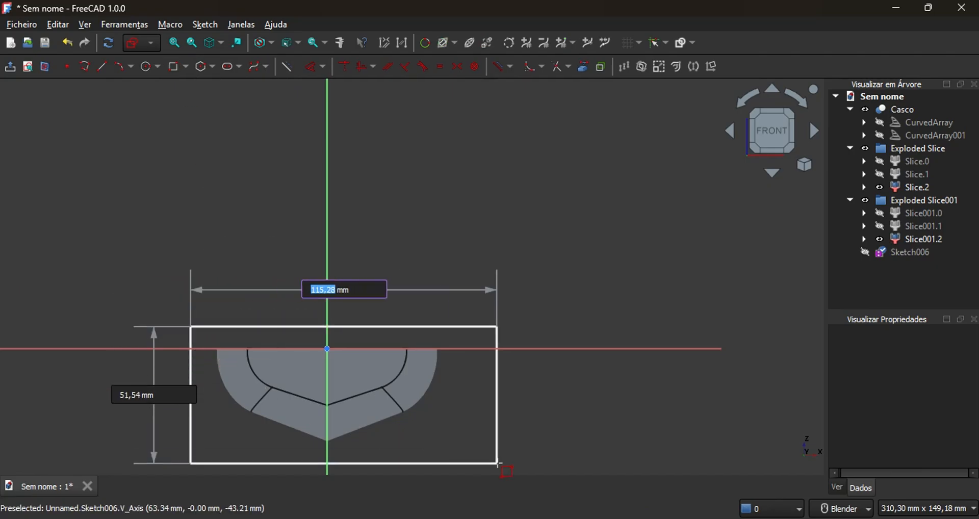
{"action": "key", "text": "Escape"}
{"action": "middle_click_drag", "start_coordinate": [460, 271], "coordinate": [550, 178], "text": "shift"}
{"action": "left_click", "coordinate": [276, 256]}
Dimension the third rectangle 100 mm wide and 40 mm high
{"action": "left_click", "coordinate": [322, 67]}
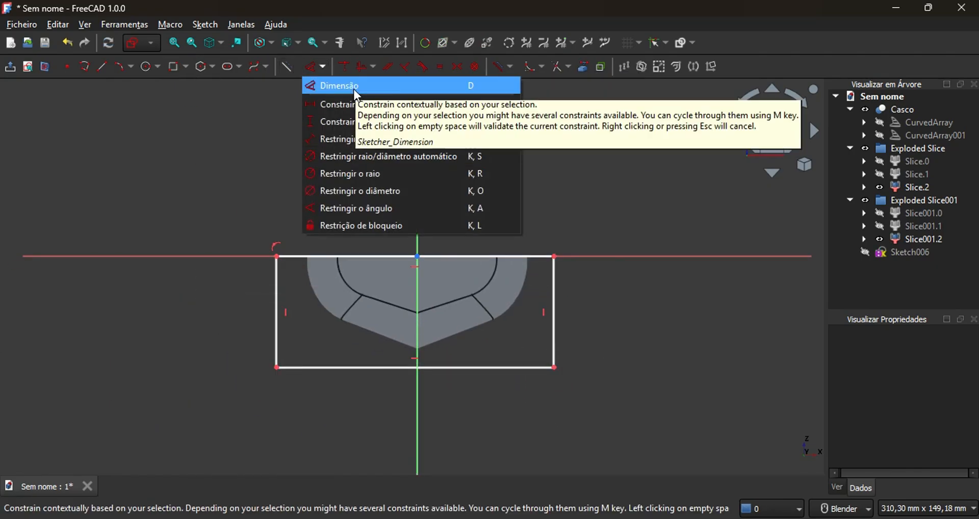
{"action": "left_click", "coordinate": [353, 87]}
{"action": "left_click", "coordinate": [338, 257]}
{"action": "left_click", "coordinate": [368, 191]}
{"action": "type", "text": "100"}
{"action": "key", "text": "Return"}
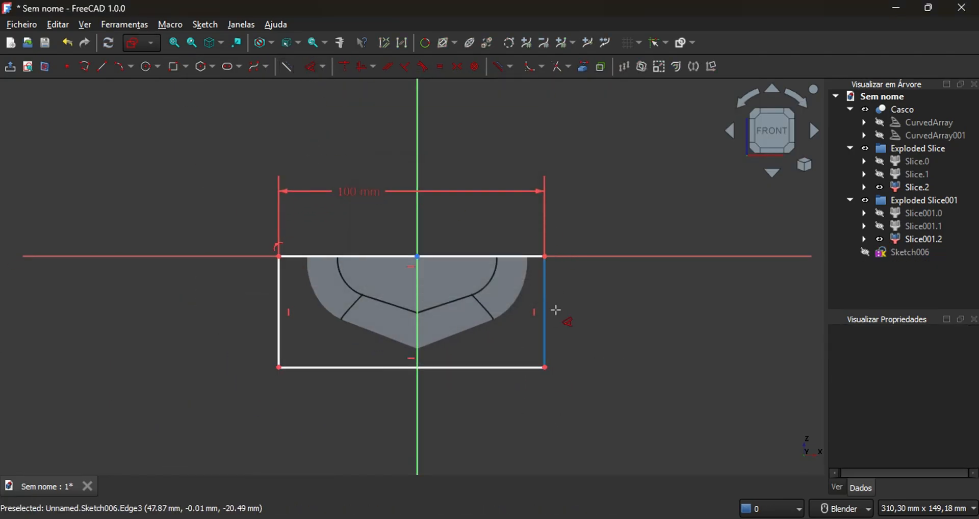
{"action": "left_click", "coordinate": [545, 311]}
{"action": "left_click", "coordinate": [591, 306]}
{"action": "type", "text": "40"}
{"action": "key", "text": "Return"}
Make the third rectangle's upper edge symmetric about the vertical axis and finish the sketch
{"action": "left_click", "coordinate": [302, 255]}
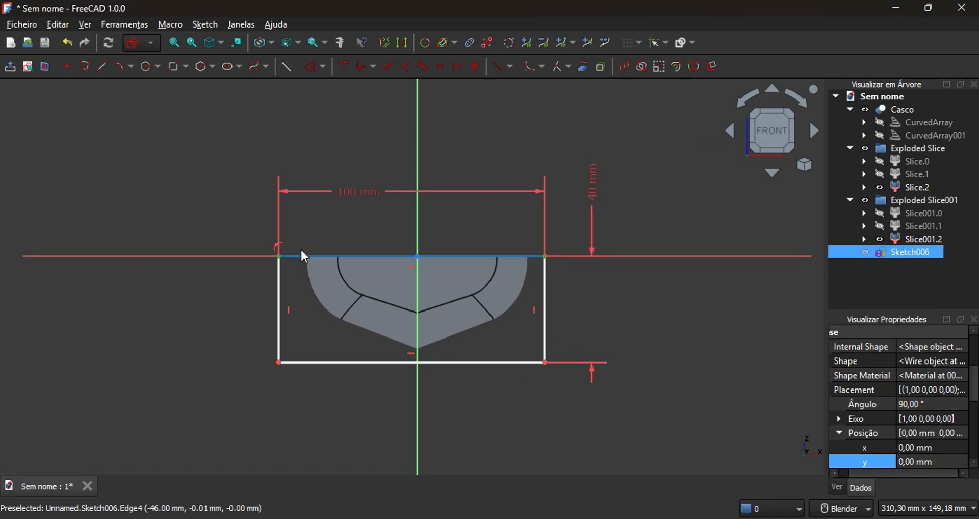
{"action": "left_click", "coordinate": [458, 66]}
{"action": "left_click", "coordinate": [10, 67]}
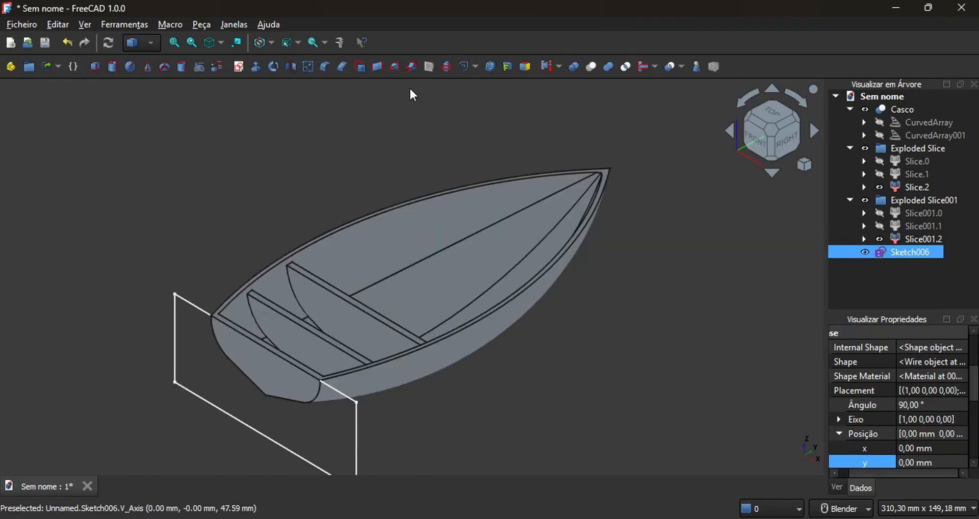
Extrude the third rectangle sketch and move the resulting plate to a Y position of 72 mm
{"action": "left_click", "coordinate": [256, 67]}
{"action": "left_click", "coordinate": [54, 109]}
{"action": "left_click", "coordinate": [912, 251]}
{"action": "left_click_drag", "start_coordinate": [974, 355], "coordinate": [975, 382]}
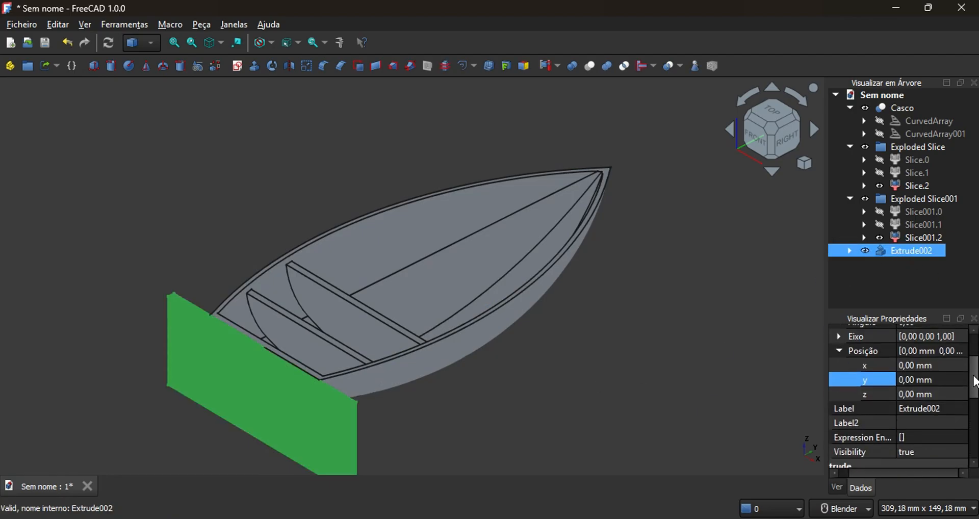
{"action": "left_click", "coordinate": [947, 380]}
{"action": "scroll", "coordinate": [948, 381], "scroll_direction": "up", "scroll_amount": 20}
{"action": "scroll", "coordinate": [947, 384], "scroll_direction": "up", "scroll_amount": 20}
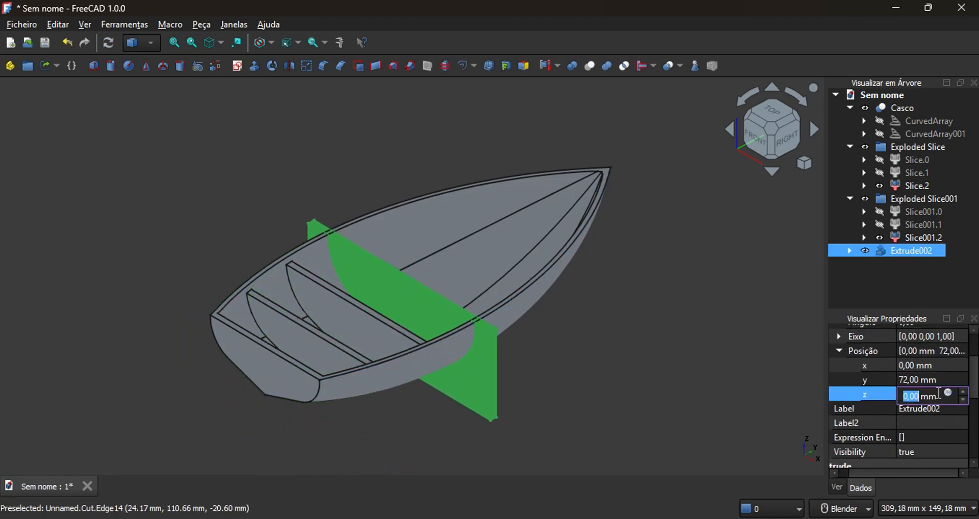
Duplicate the Casco hull once more, reusing its existing curved arrays, and hide the original
{"action": "left_click", "coordinate": [902, 108]}
{"action": "left_click", "coordinate": [57, 25]}
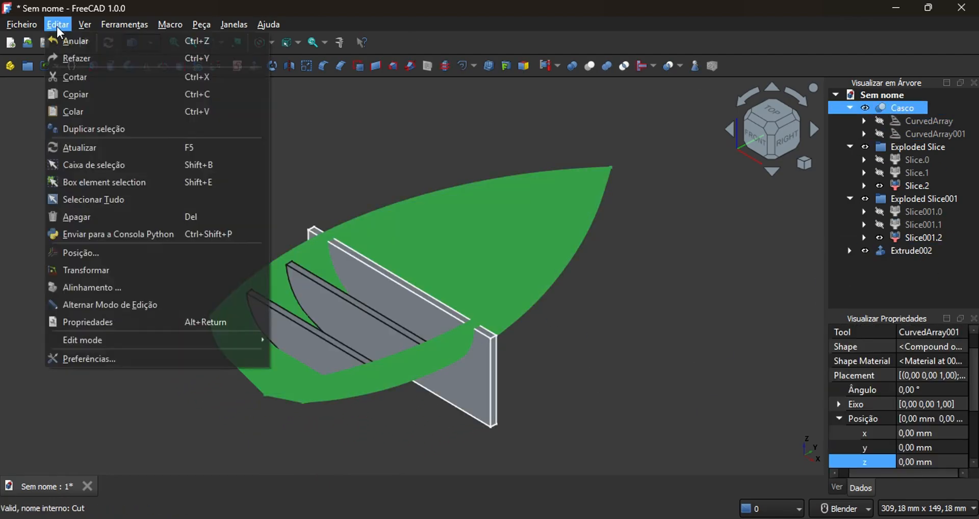
{"action": "left_click", "coordinate": [87, 124]}
{"action": "left_click", "coordinate": [667, 387]}
{"action": "key", "text": "space"}
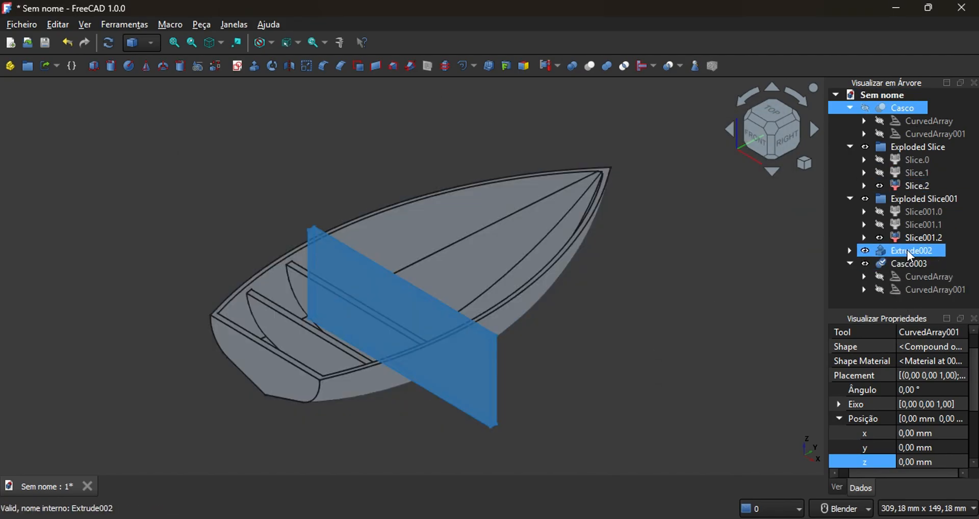
Slice the third plate with the hull copy, keep only its inner frame piece visible and show the Casco hull again
{"action": "left_click", "coordinate": [908, 250]}
{"action": "left_click", "coordinate": [908, 264], "text": "ctrl"}
{"action": "left_click", "coordinate": [672, 65]}
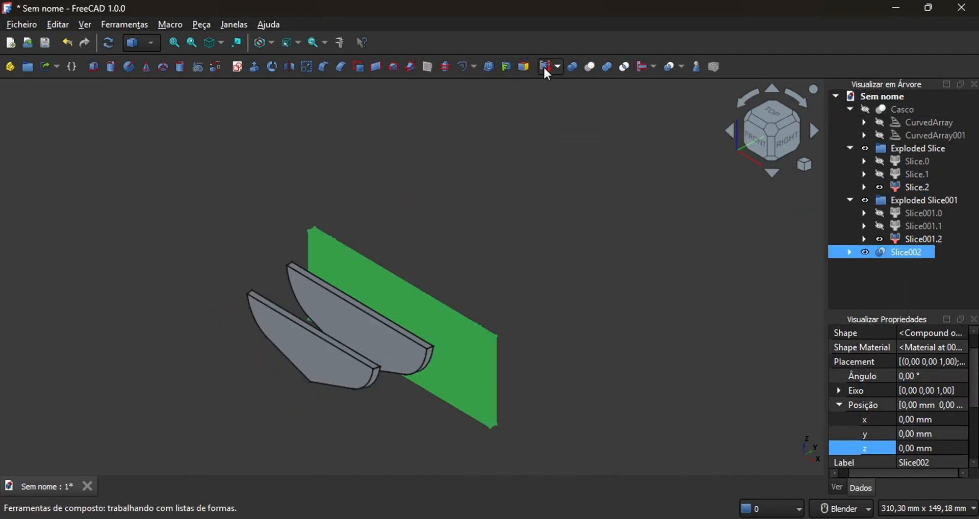
{"action": "left_click", "coordinate": [866, 109]}
Sketch a fourth rectangle about 107 mm wide on the XZ plane around the hull section, its upper edge on the horizontal axis
{"action": "mouse_move", "coordinate": [646, 306]}
{"action": "middle_mouse_down"}
{"action": "mouse_move", "coordinate": [673, 374]}
{"action": "mouse_move", "coordinate": [430, 306]}
{"action": "mouse_move", "coordinate": [735, 350]}
{"action": "mouse_move", "coordinate": [572, 328]}
{"action": "mouse_move", "coordinate": [667, 290]}
{"action": "middle_mouse_up"}
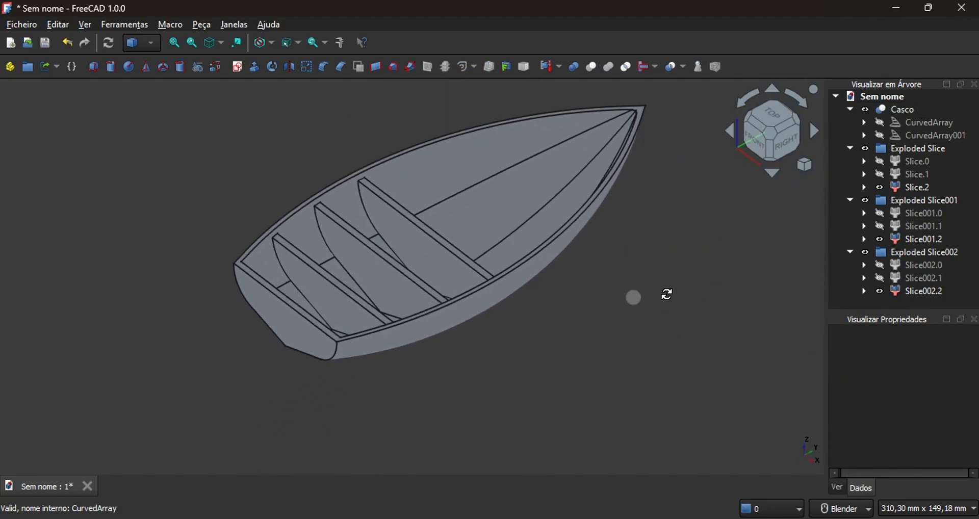
{"action": "left_click", "coordinate": [237, 66]}
{"action": "left_click", "coordinate": [461, 320]}
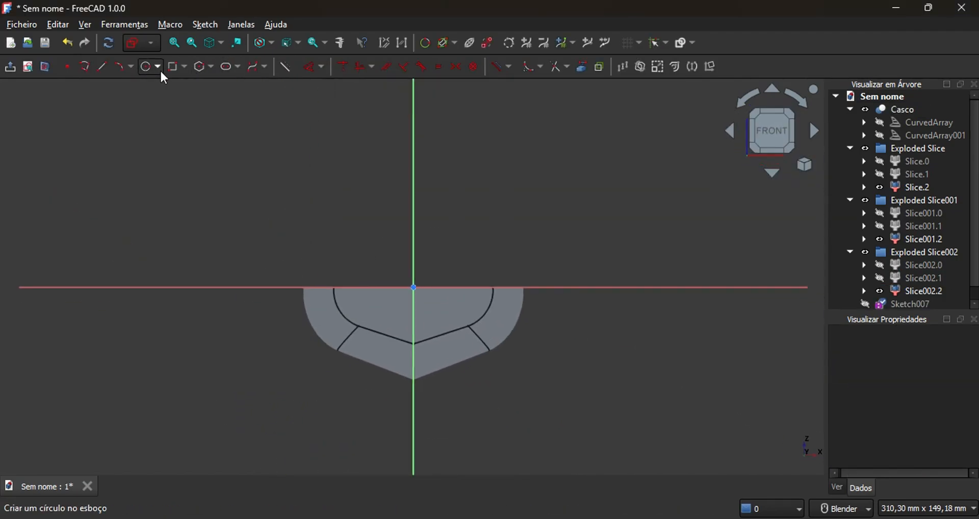
{"action": "left_click", "coordinate": [559, 403]}
Dimension the fourth rectangle's width as 100 mm
{"action": "left_click", "coordinate": [310, 66]}
{"action": "left_click", "coordinate": [310, 287]}
{"action": "left_click", "coordinate": [348, 197]}
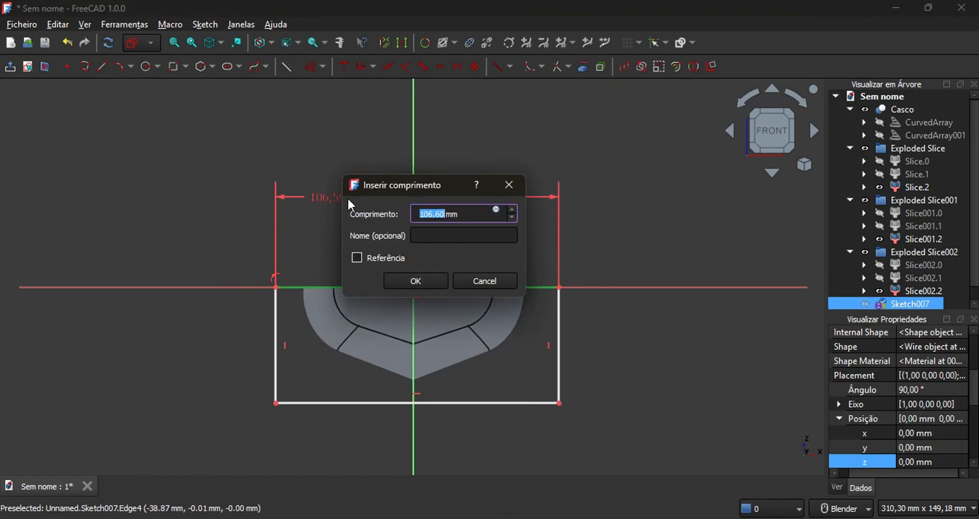
{"action": "type", "text": "100"}
{"action": "key", "text": "Return"}
Dimension the fourth rectangle's height as 40 mm and make its upper edge symmetric about the vertical axis
{"action": "left_click", "coordinate": [552, 347]}
{"action": "left_click", "coordinate": [591, 225]}
{"action": "type", "text": "40"}
{"action": "key", "text": "Return"}
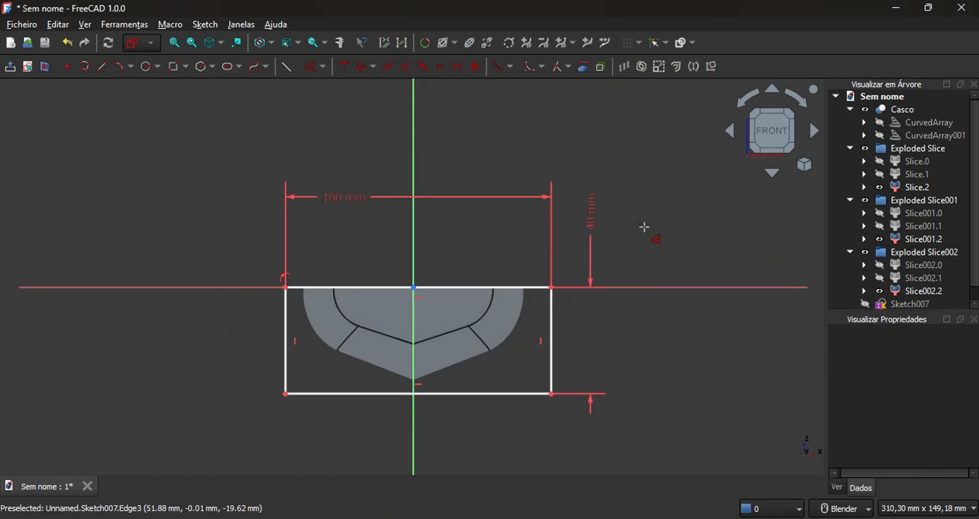
{"action": "left_click", "coordinate": [467, 289]}
{"action": "key", "text": "Escape"}
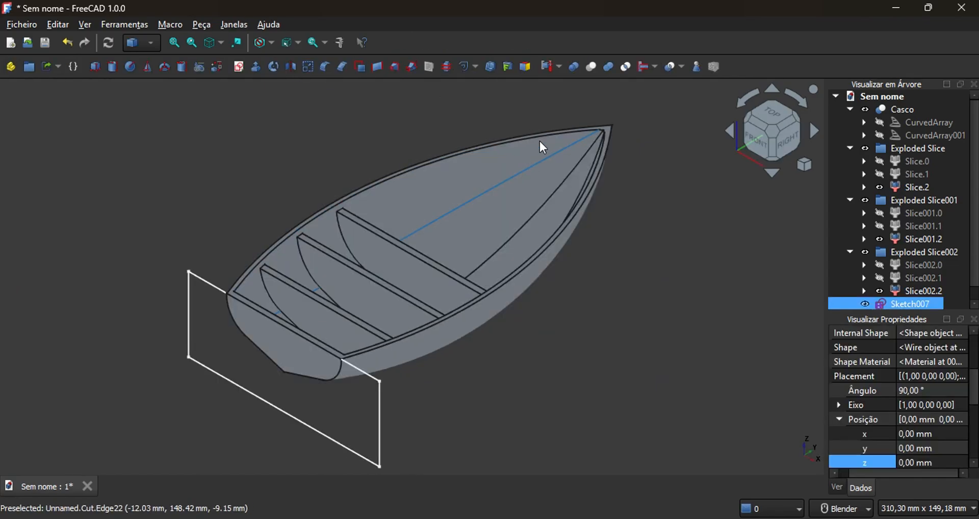
Extrude the fourth rectangle sketch 3 mm into a solid plate
{"action": "scroll", "coordinate": [974, 390], "scroll_direction": "down", "scroll_amount": 1}
{"action": "left_click_drag", "start_coordinate": [977, 390], "coordinate": [976, 394]}
{"action": "left_click", "coordinate": [255, 66]}
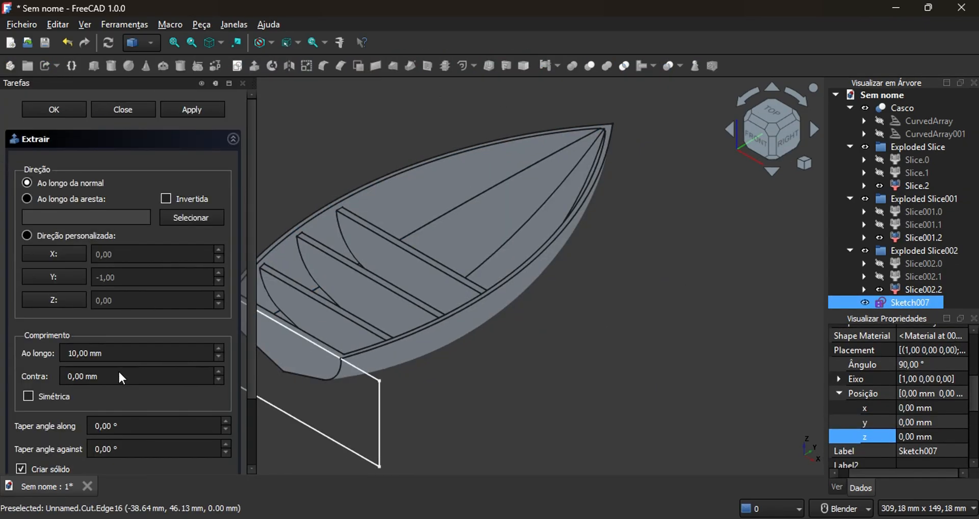
{"action": "key", "text": "Return"}
{"action": "left_click", "coordinate": [932, 437]}
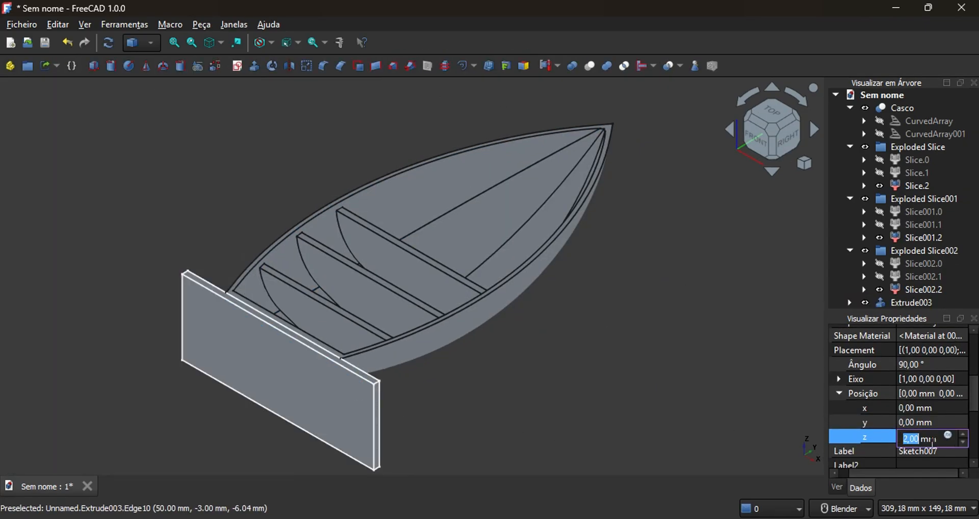
{"action": "left_click", "coordinate": [806, 420]}
Move the fourth extruded plate along the hull to a Y position of 92 mm
{"action": "left_click", "coordinate": [914, 305]}
{"action": "left_click", "coordinate": [882, 447]}
{"action": "scroll", "coordinate": [928, 449], "scroll_direction": "up", "scroll_amount": 20}
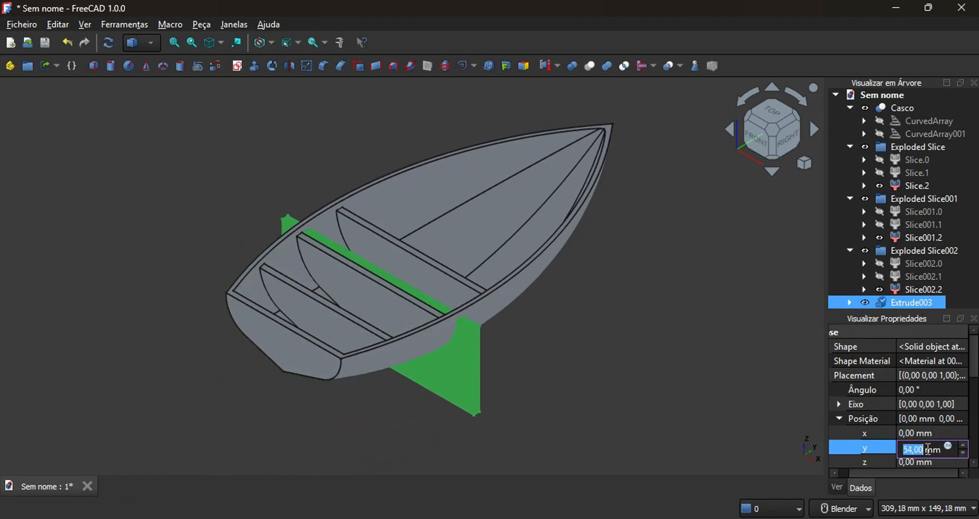
{"action": "scroll", "coordinate": [928, 449], "scroll_direction": "up", "scroll_amount": 20}
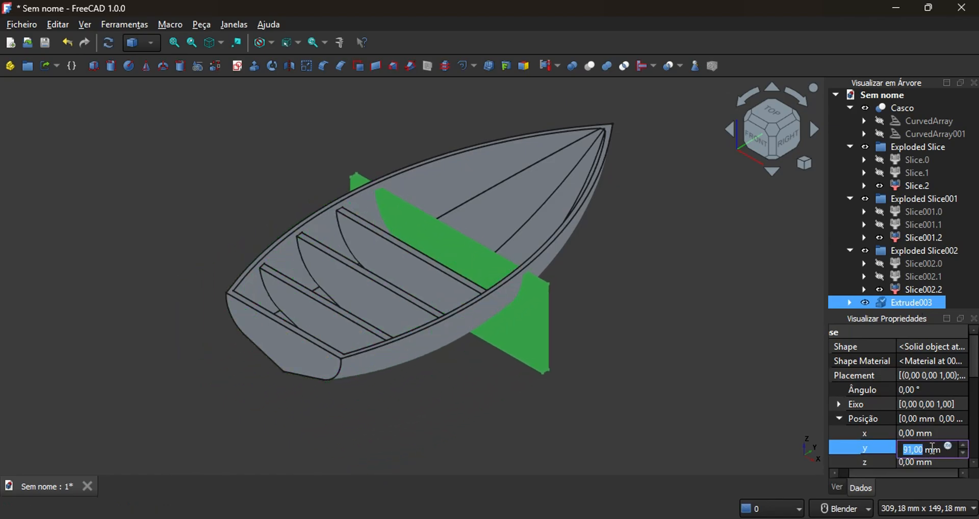
{"action": "left_click", "coordinate": [699, 356]}
Duplicate only the Casco hull without its dependencies and hide the original hull
{"action": "left_click", "coordinate": [903, 108]}
{"action": "left_click", "coordinate": [59, 24]}
{"action": "left_click", "coordinate": [102, 125]}
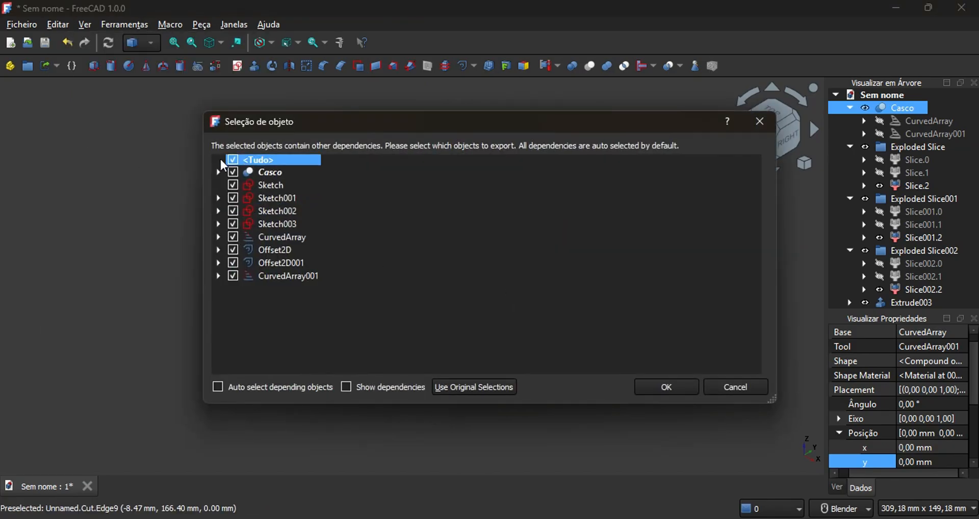
{"action": "left_click", "coordinate": [234, 159]}
{"action": "left_click", "coordinate": [233, 173]}
{"action": "left_click", "coordinate": [667, 387]}
{"action": "scroll", "coordinate": [910, 265], "scroll_direction": "down", "scroll_amount": 1}
{"action": "left_click", "coordinate": [910, 277], "text": "ctrl"}
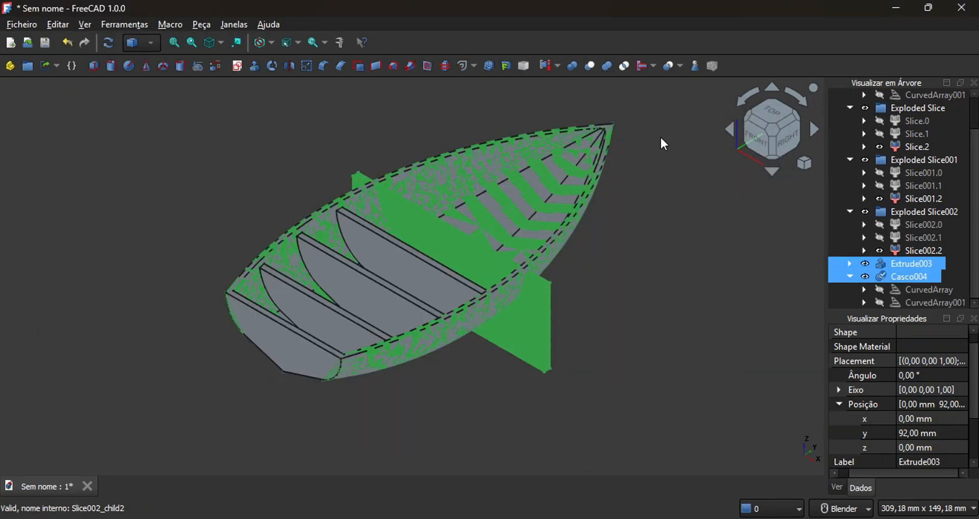
{"action": "scroll", "coordinate": [887, 153], "scroll_direction": "up", "scroll_amount": 1}
{"action": "left_click", "coordinate": [865, 107]}
Slice the fourth plate with the new hull copy
{"action": "scroll", "coordinate": [865, 107], "scroll_direction": "down", "scroll_amount": 1}
{"action": "left_click", "coordinate": [911, 265]}
{"action": "left_click", "coordinate": [910, 276], "text": "ctrl"}
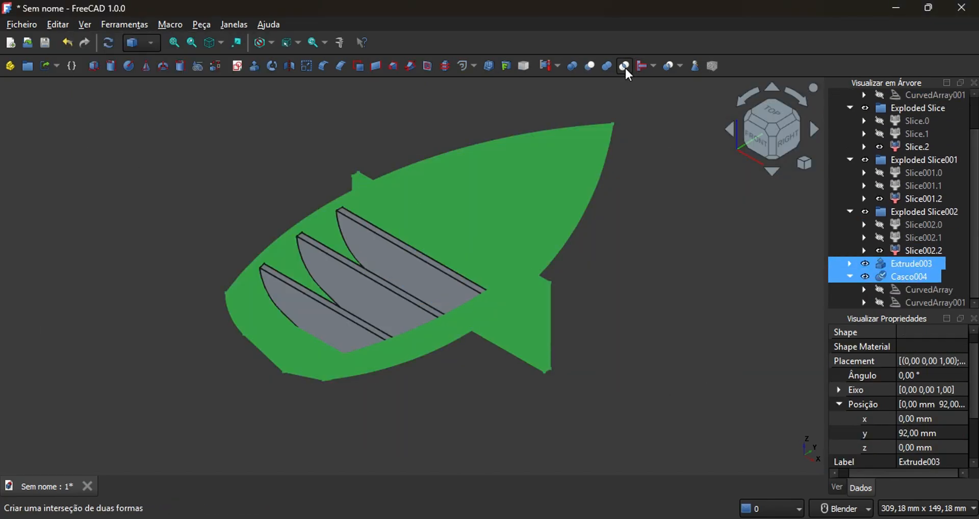
{"action": "left_click", "coordinate": [626, 67]}
{"action": "left_click", "coordinate": [542, 66]}
{"action": "left_click", "coordinate": [580, 217]}
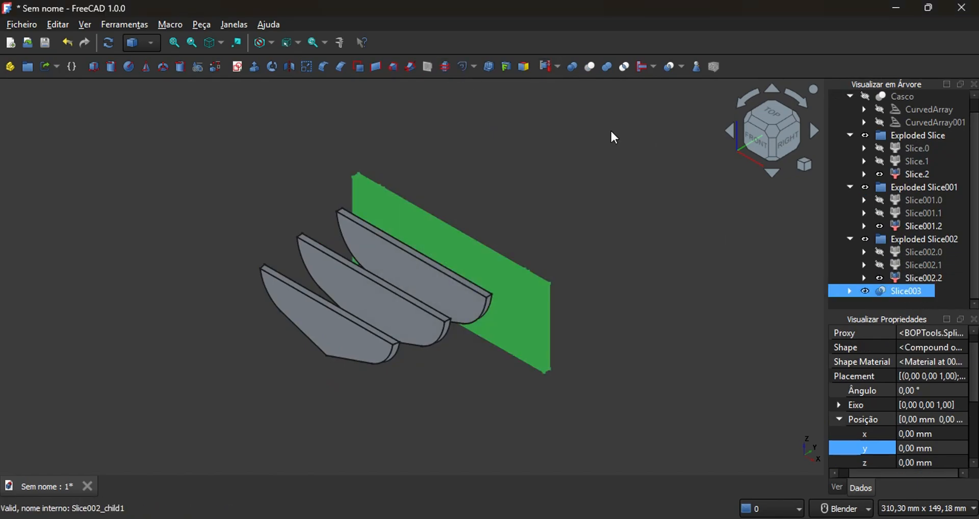
Explode the fourth plate's slice, leaving only its inner frame piece visible, and show the Casco hull again
{"action": "left_click", "coordinate": [851, 291]}
{"action": "left_click", "coordinate": [883, 267]}
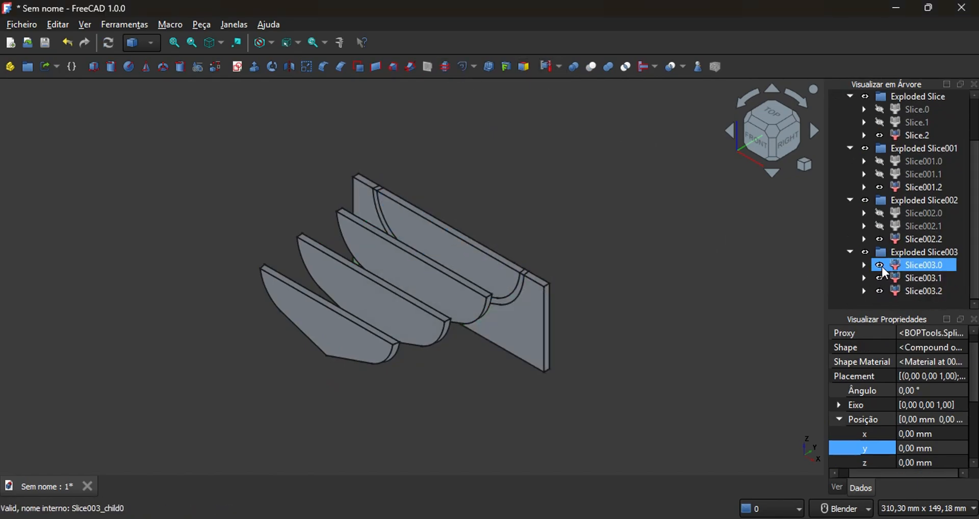
{"action": "left_click", "coordinate": [903, 110]}
{"action": "key", "text": "space"}
{"action": "middle_click_drag", "start_coordinate": [595, 301], "coordinate": [614, 327]}
{"action": "left_click", "coordinate": [622, 279]}
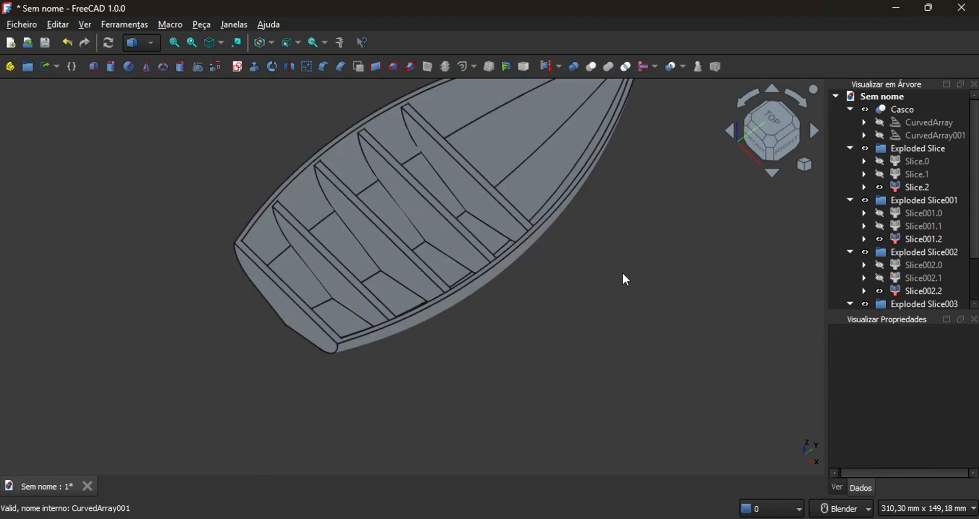
Sketch a fifth rectangle about 112.5 mm wide on the XZ plane around the hull section, its upper edge on the horizontal axis
{"action": "mouse_move", "coordinate": [621, 275]}
{"action": "middle_mouse_down"}
{"action": "mouse_move", "coordinate": [605, 236]}
{"action": "mouse_move", "coordinate": [677, 278]}
{"action": "mouse_move", "coordinate": [669, 293]}
{"action": "mouse_move", "coordinate": [678, 313]}
{"action": "mouse_move", "coordinate": [640, 297]}
{"action": "middle_mouse_up"}
{"action": "scroll", "coordinate": [888, 204], "scroll_direction": "down", "scroll_amount": 3}
{"action": "left_click", "coordinate": [237, 68]}
{"action": "left_click", "coordinate": [452, 245]}
{"action": "left_click", "coordinate": [454, 323]}
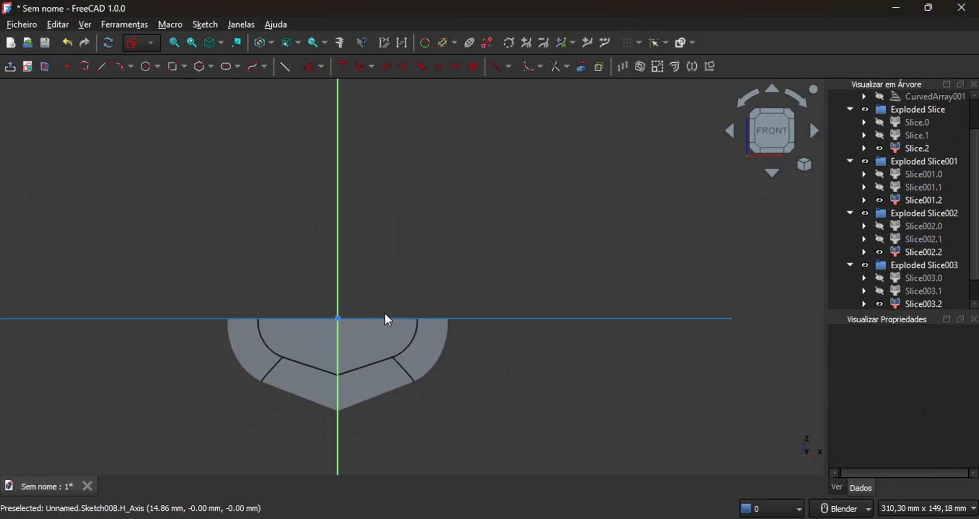
{"action": "left_click", "coordinate": [173, 67]}
{"action": "left_click", "coordinate": [275, 260]}
{"action": "left_click", "coordinate": [574, 381]}
Dimension the fifth rectangle's width as 100 mm
{"action": "left_click", "coordinate": [308, 67]}
{"action": "left_click", "coordinate": [365, 260]}
{"action": "left_click", "coordinate": [369, 195]}
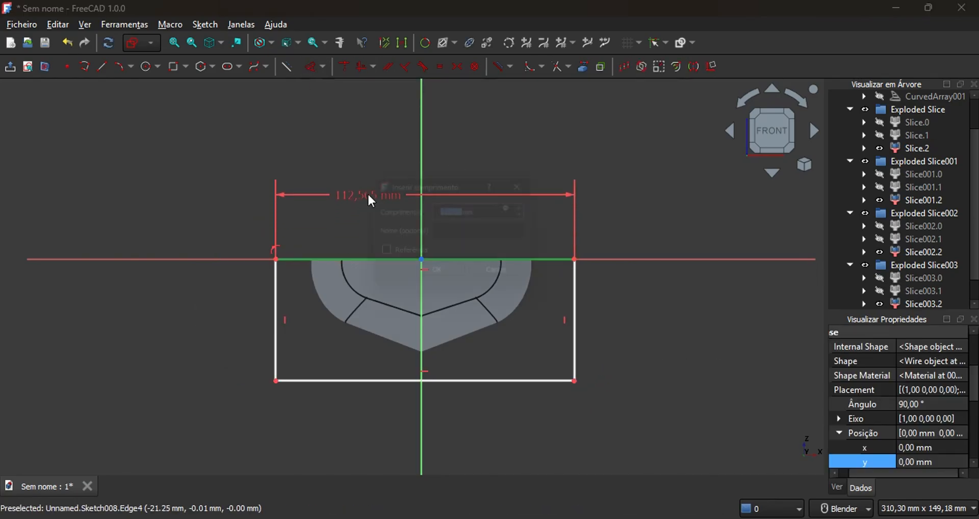
{"action": "type", "text": "100"}
{"action": "key", "text": "Return"}
Dimension the fifth rectangle's height as 40 mm and centre its upper edge on the vertical axis, finishing the sketch
{"action": "left_click", "coordinate": [568, 320]}
{"action": "left_click", "coordinate": [602, 198]}
{"action": "type", "text": "40"}
{"action": "key", "text": "Return"}
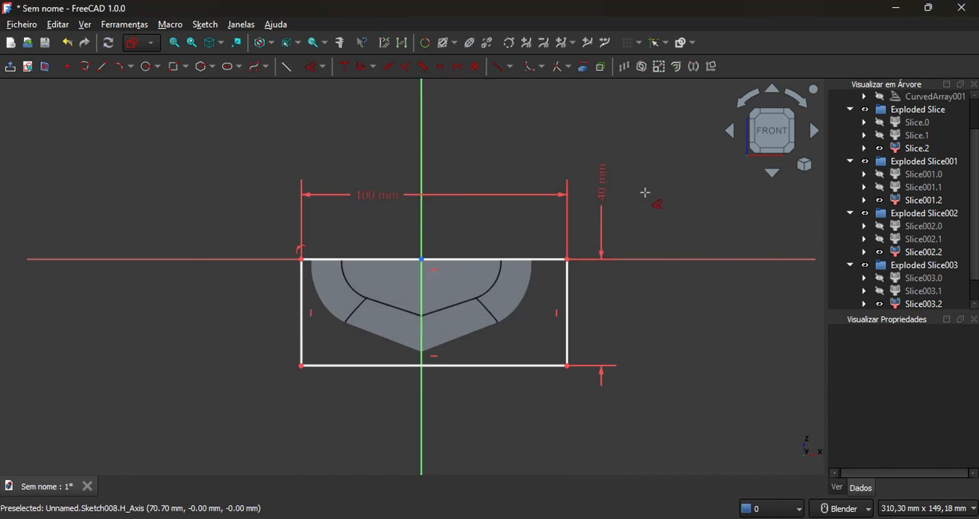
{"action": "left_click", "coordinate": [10, 67]}
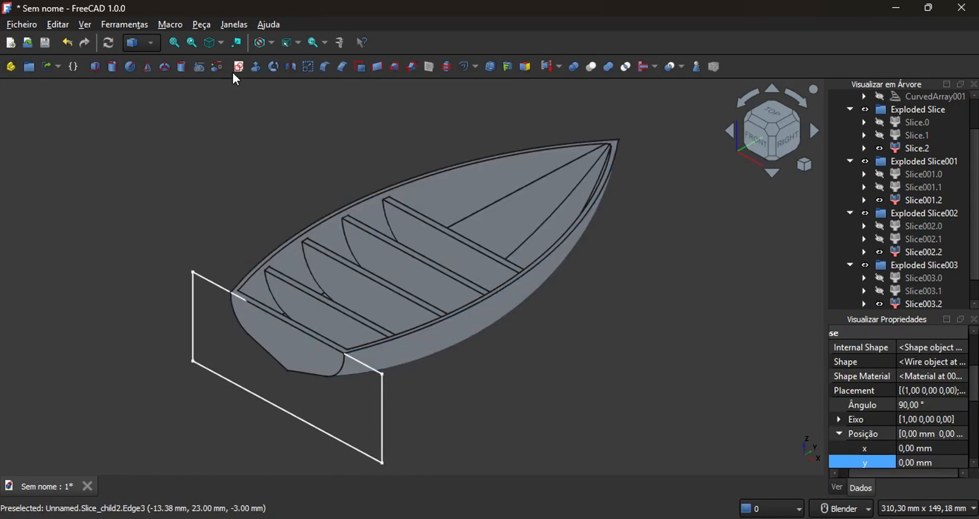
Extrude the fifth rectangle sketch and move the resulting plate to Y 111 mm and Z -3 mm
{"action": "left_click", "coordinate": [237, 65]}
{"action": "key", "text": "Return"}
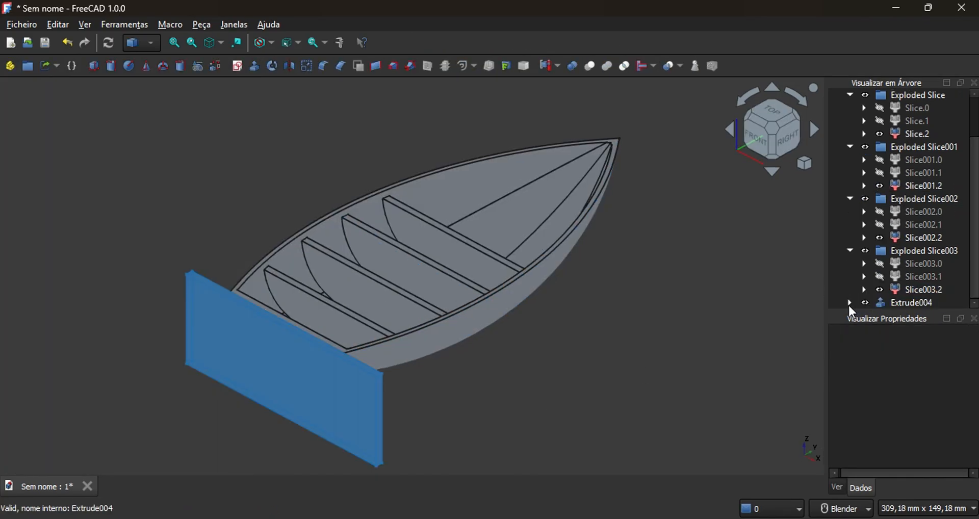
{"action": "left_click", "coordinate": [853, 303]}
{"action": "scroll", "coordinate": [926, 465], "scroll_direction": "down", "scroll_amount": 1}
{"action": "left_click", "coordinate": [928, 450]}
{"action": "scroll", "coordinate": [929, 452], "scroll_direction": "up", "scroll_amount": 20}
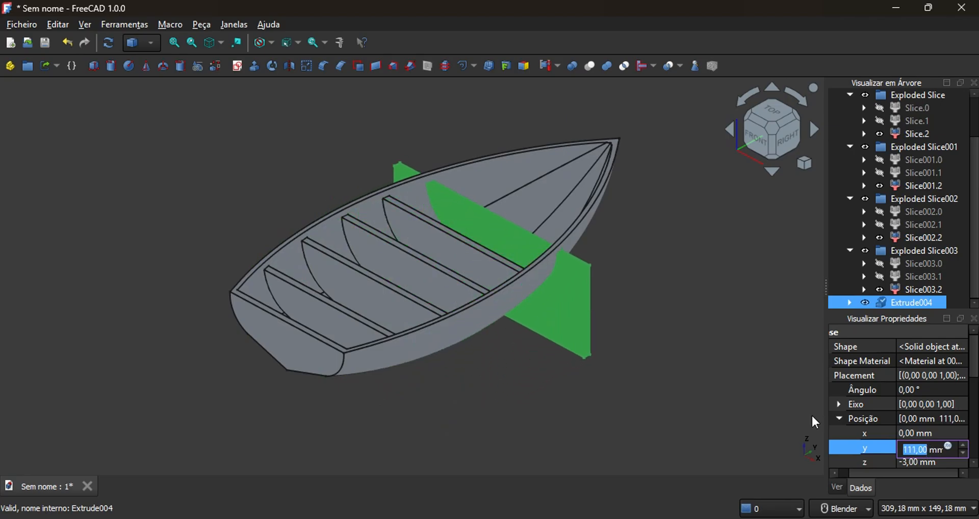
{"action": "left_click", "coordinate": [785, 400]}
Duplicate the Casco hull again for the fifth plate, reusing its existing curved arrays
{"action": "left_click_drag", "start_coordinate": [975, 214], "coordinate": [975, 166]}
{"action": "left_click", "coordinate": [903, 108]}
{"action": "left_click", "coordinate": [58, 24]}
{"action": "left_click", "coordinate": [102, 128]}
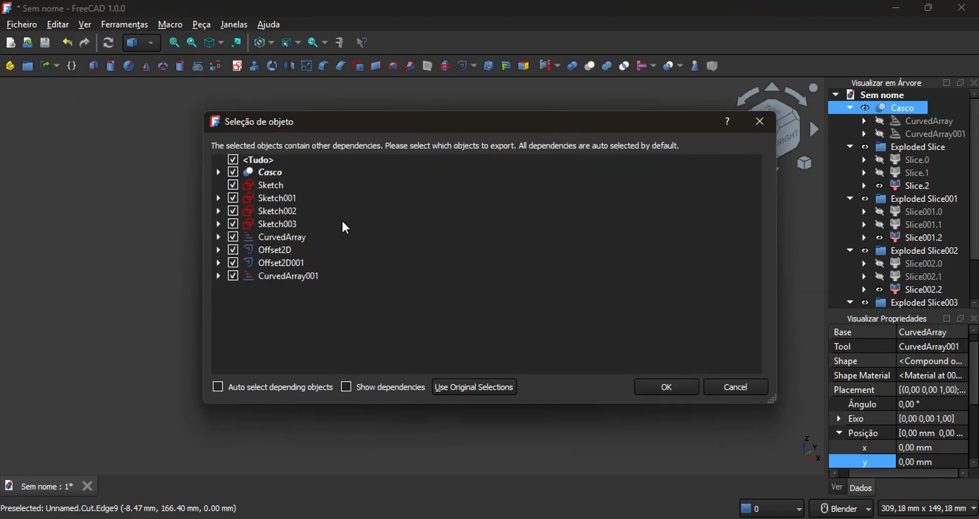
{"action": "left_click", "coordinate": [667, 388]}
Slice the fifth plate with its hull copy and explode the slice into separate pieces
{"action": "left_click_drag", "start_coordinate": [975, 220], "coordinate": [975, 281]}
{"action": "left_click", "coordinate": [902, 266]}
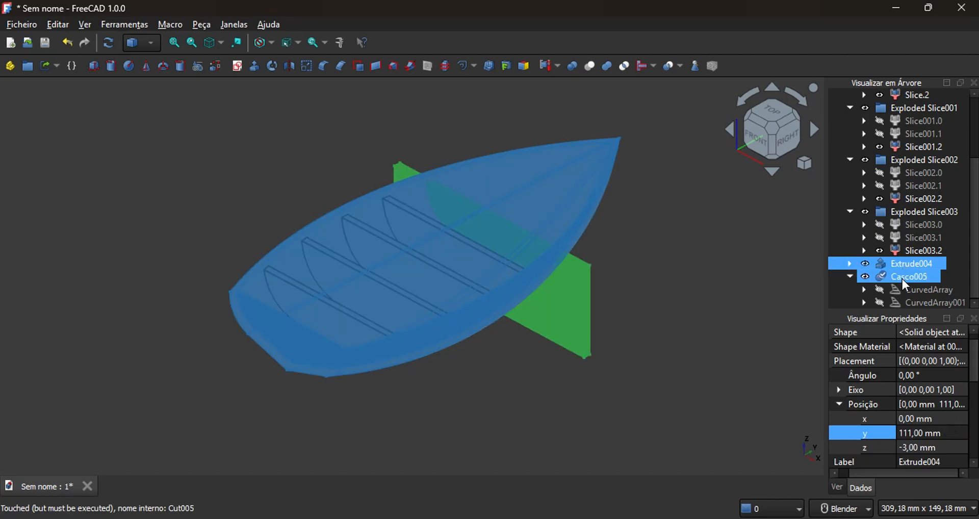
{"action": "left_click", "coordinate": [903, 279], "text": "ctrl"}
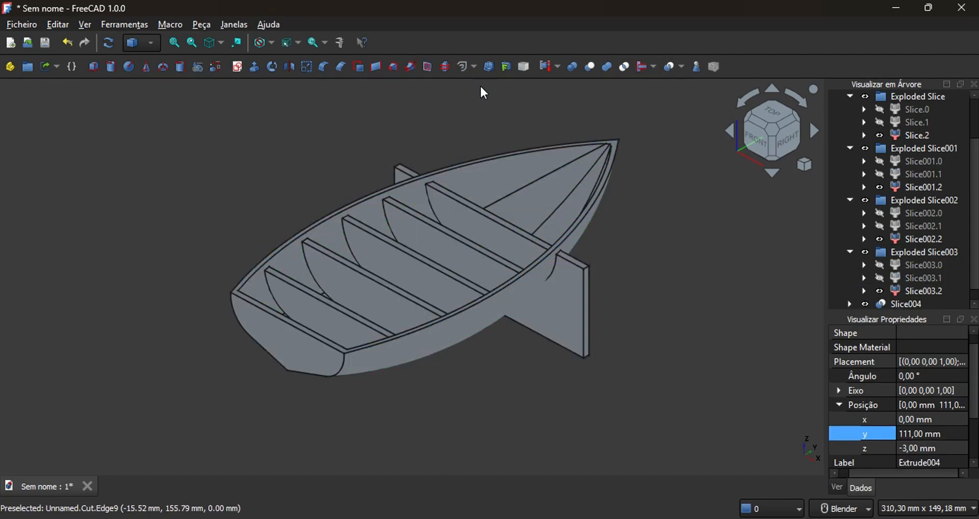
{"action": "left_click", "coordinate": [548, 66]}
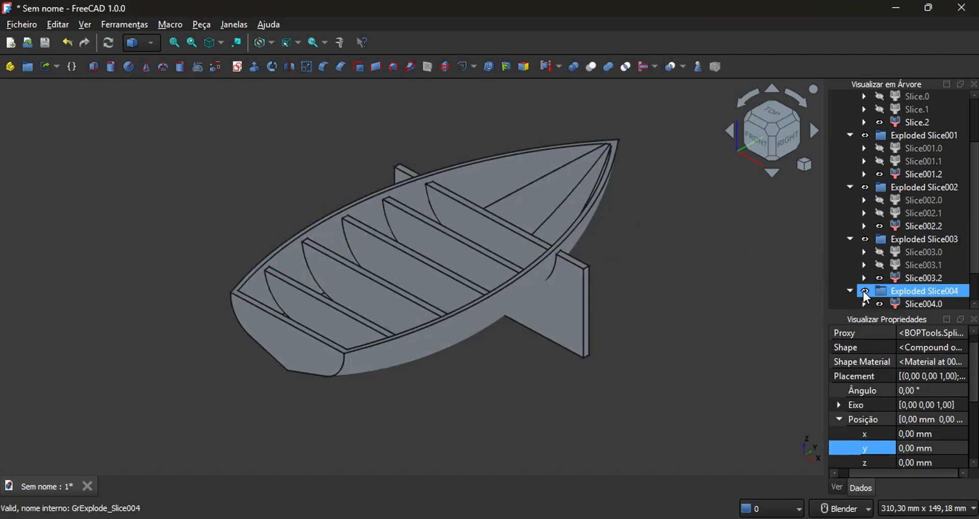
Hide the fifth plate's two leftover slice pieces, keeping only the inner frame visible
{"action": "scroll", "coordinate": [864, 292], "scroll_direction": "down", "scroll_amount": 1}
{"action": "left_click", "coordinate": [881, 278]}
{"action": "left_click", "coordinate": [880, 266]}
Sketch a sixth rectangle about 122 mm wide and 52 mm high on the XZ plane, its upper edge on the horizontal axis
{"action": "mouse_move", "coordinate": [624, 294]}
{"action": "middle_mouse_down"}
{"action": "mouse_move", "coordinate": [641, 339]}
{"action": "mouse_move", "coordinate": [577, 292]}
{"action": "mouse_move", "coordinate": [543, 288]}
{"action": "middle_mouse_up"}
{"action": "left_click", "coordinate": [237, 66]}
{"action": "left_click", "coordinate": [599, 221]}
{"action": "left_click", "coordinate": [261, 88]}
{"action": "left_click", "coordinate": [237, 66]}
{"action": "left_click", "coordinate": [436, 244]}
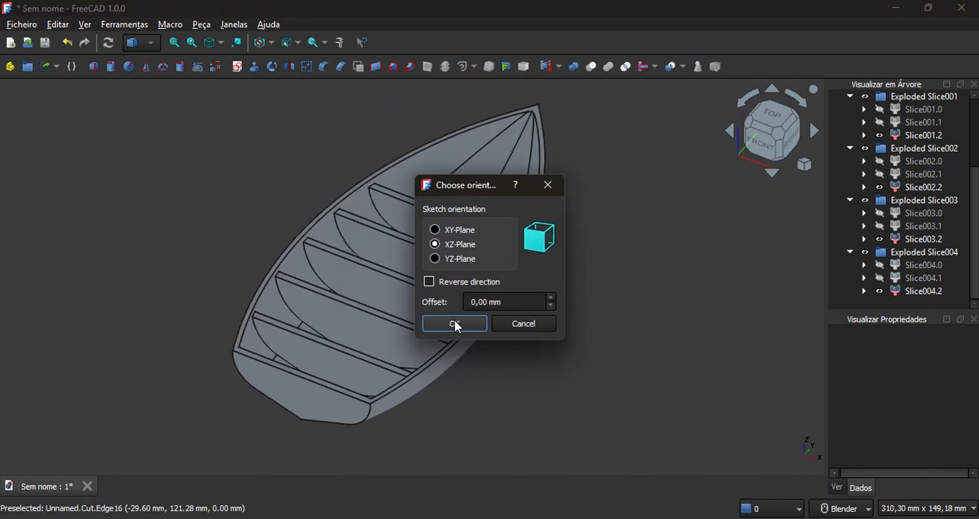
{"action": "left_click", "coordinate": [455, 324]}
{"action": "left_click", "coordinate": [342, 279]}
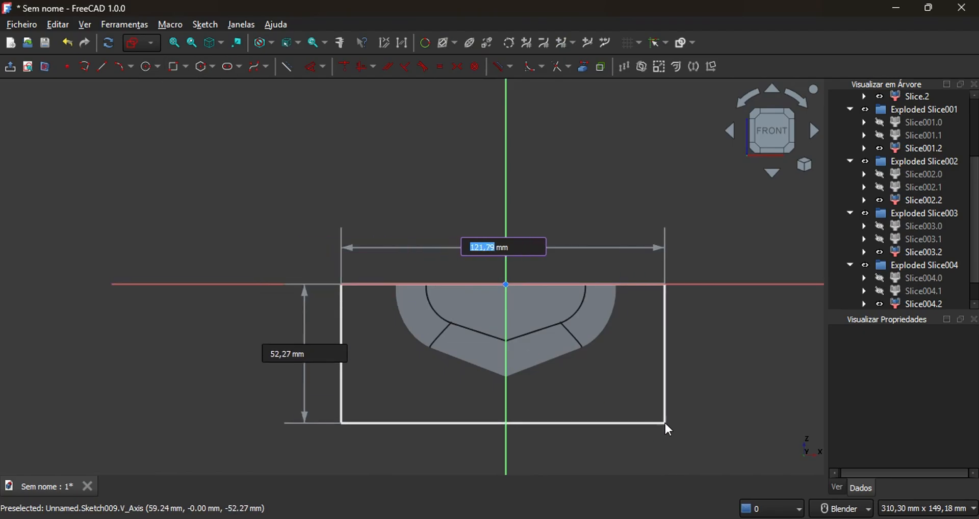
Dimension the sixth rectangle's width as 100 mm
{"action": "left_click", "coordinate": [418, 285]}
{"action": "left_click", "coordinate": [428, 227]}
{"action": "type", "text": "100"}
{"action": "key", "text": "Return"}
Dimension the sixth rectangle's height as 40 mm and make its upper edge symmetric about the vertical axis, finishing the sketch
{"action": "left_click", "coordinate": [642, 342]}
{"action": "left_click", "coordinate": [690, 328]}
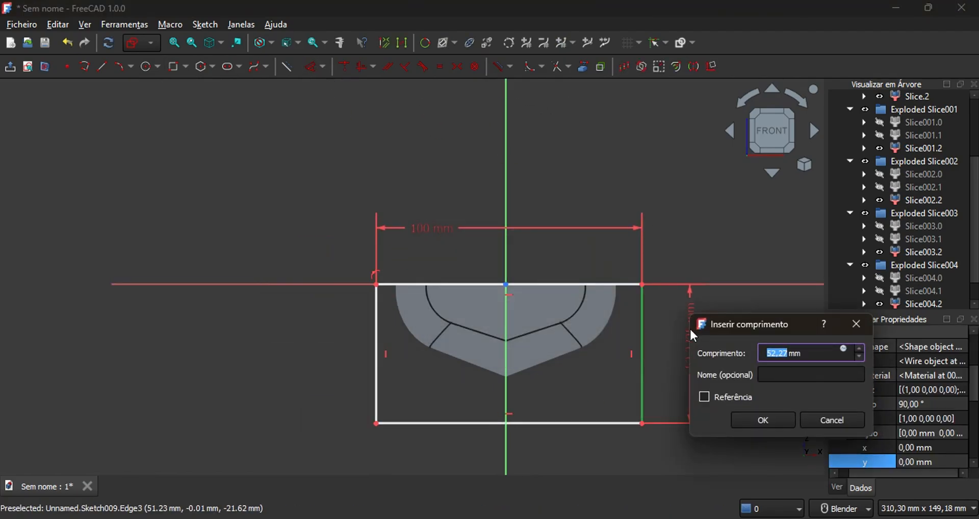
{"action": "type", "text": "40"}
{"action": "key", "text": "Return"}
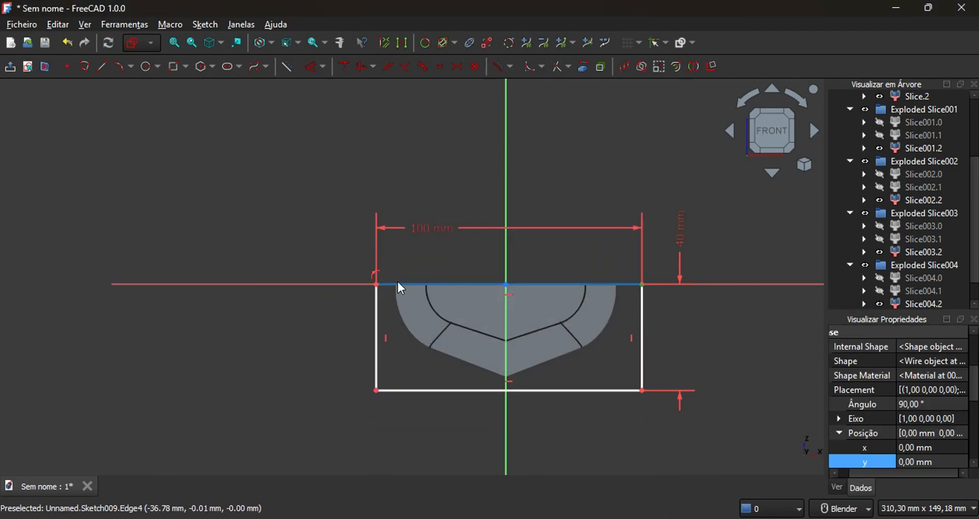
{"action": "left_click", "coordinate": [458, 67]}
{"action": "left_click", "coordinate": [10, 67]}
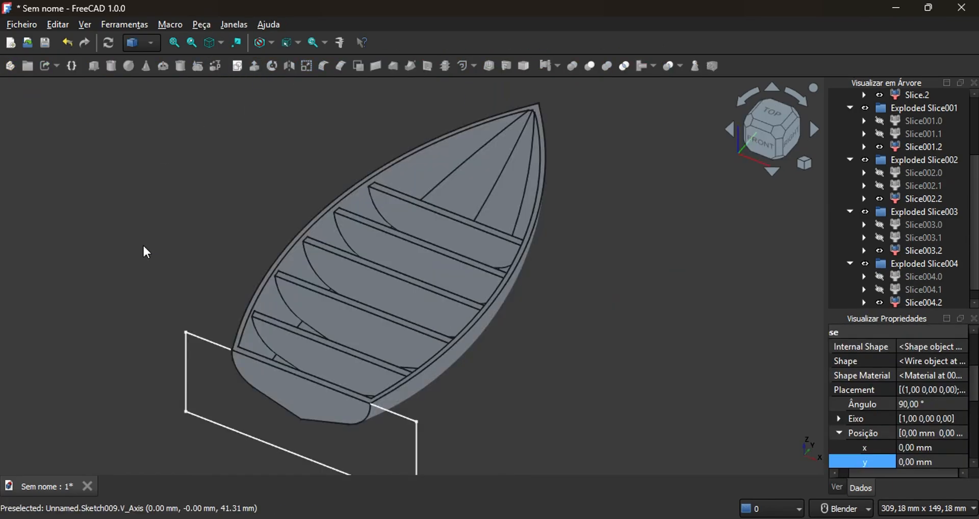
Extrude the sixth rectangle sketch 3 mm and move the resulting plate to Y 128 mm and Z -3 mm
{"action": "left_click", "coordinate": [54, 109]}
{"action": "middle_click_drag", "start_coordinate": [626, 367], "coordinate": [574, 348]}
{"action": "left_click", "coordinate": [920, 303]}
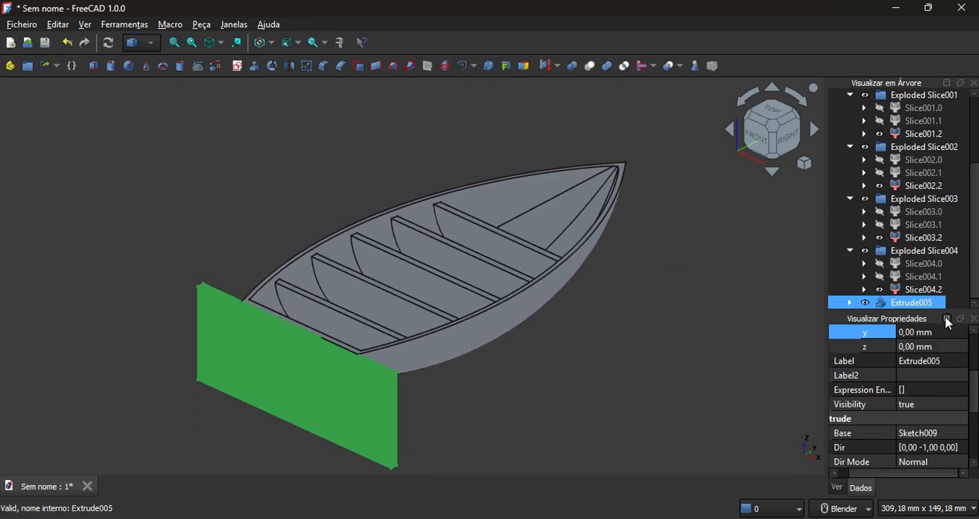
{"action": "mouse_move", "coordinate": [975, 391]}
{"action": "left_mouse_down"}
{"action": "mouse_move", "coordinate": [974, 422]}
{"action": "mouse_move", "coordinate": [973, 385]}
{"action": "left_mouse_up"}
{"action": "left_click", "coordinate": [934, 358]}
{"action": "scroll", "coordinate": [936, 360], "scroll_direction": "up", "scroll_amount": 20}
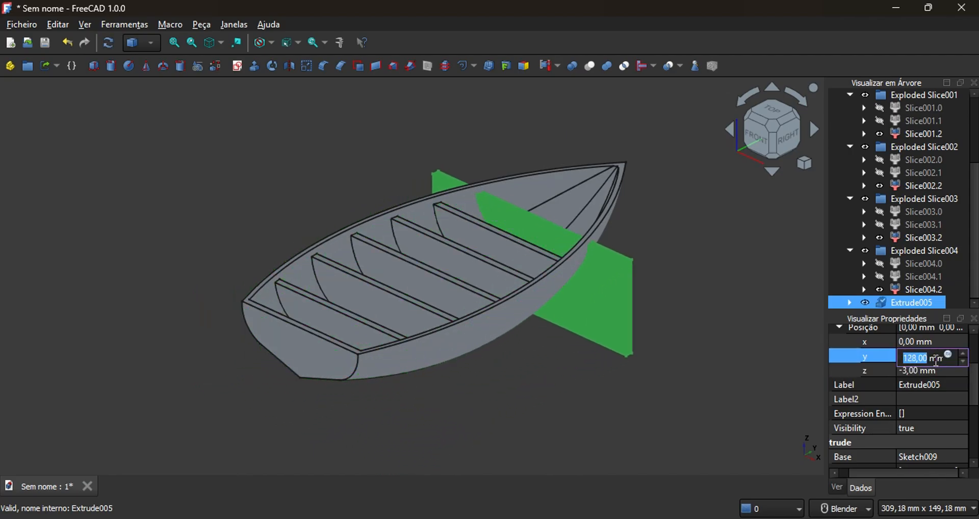
{"action": "left_click", "coordinate": [731, 318]}
Examine the sixth plate's placement and spacing relative to the other frames from above and around the hull
{"action": "middle_click_drag", "start_coordinate": [717, 332], "coordinate": [602, 352]}
{"action": "middle_click_drag", "start_coordinate": [586, 293], "coordinate": [455, 336], "text": "shift"}
{"action": "middle_click_drag", "start_coordinate": [455, 335], "coordinate": [410, 359]}
{"action": "middle_click_drag", "start_coordinate": [409, 359], "coordinate": [411, 431], "text": "shift"}
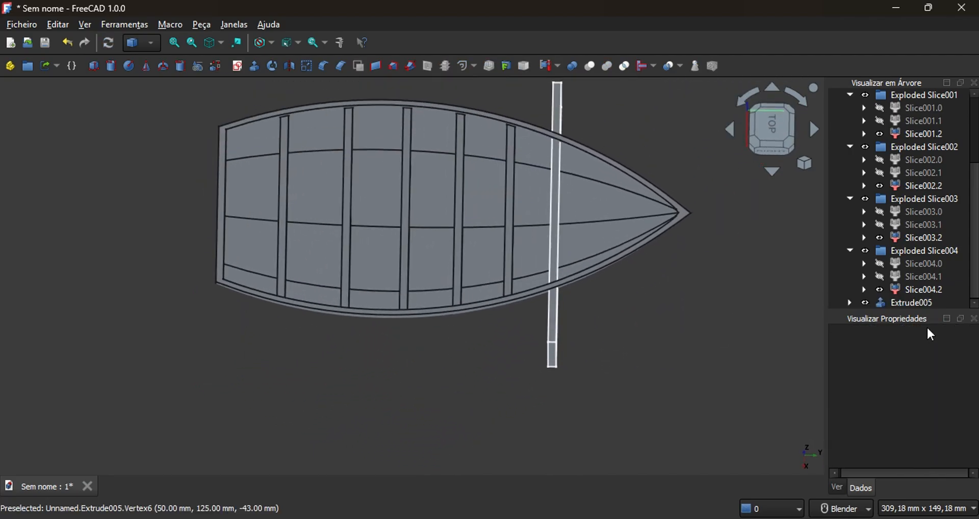
{"action": "left_click", "coordinate": [913, 303]}
{"action": "left_click", "coordinate": [672, 360]}
{"action": "middle_click_drag", "start_coordinate": [672, 360], "coordinate": [580, 219]}
{"action": "middle_click_drag", "start_coordinate": [580, 219], "coordinate": [536, 194], "text": "shift"}
{"action": "scroll", "coordinate": [536, 194], "scroll_direction": "up", "scroll_amount": 1}
{"action": "middle_click_drag", "start_coordinate": [536, 194], "coordinate": [623, 163], "text": "shift"}
Duplicate the Casco hull together with all its dependencies and hide the original hull
{"action": "left_click_drag", "start_coordinate": [974, 185], "coordinate": [974, 119]}
{"action": "left_click", "coordinate": [903, 108]}
{"action": "left_click", "coordinate": [60, 25]}
{"action": "left_click", "coordinate": [109, 125]}
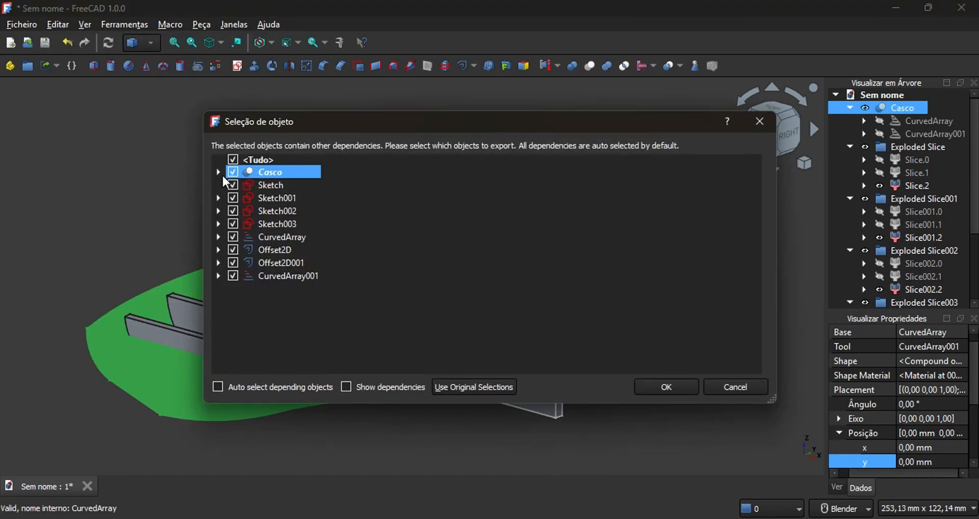
{"action": "left_click", "coordinate": [690, 389]}
{"action": "left_click", "coordinate": [865, 108]}
Slice the sixth plate with the hull copy and explode the resulting slice into separate pieces
{"action": "left_click_drag", "start_coordinate": [974, 163], "coordinate": [974, 270]}
{"action": "left_click", "coordinate": [908, 264]}
{"action": "left_click", "coordinate": [905, 277], "text": "ctrl"}
{"action": "left_click", "coordinate": [668, 67]}
{"action": "left_click", "coordinate": [545, 66]}
{"action": "left_click", "coordinate": [581, 220]}
{"action": "left_click", "coordinate": [906, 291]}
{"action": "left_click", "coordinate": [545, 66]}
{"action": "middle_click_drag", "start_coordinate": [546, 219], "coordinate": [547, 260]}
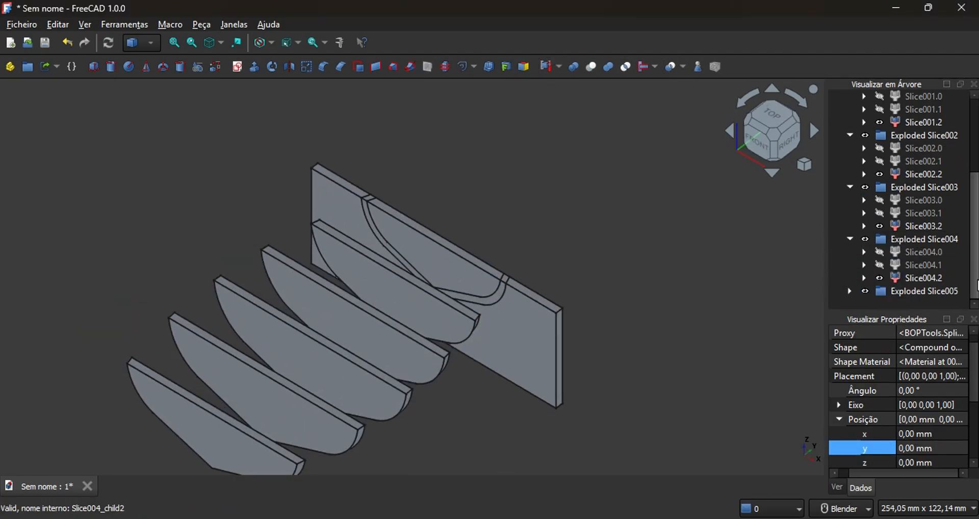
Hide the sixth plate's leftover slice pieces, keeping only the inner frame, and show the Casco hull again
{"action": "left_click", "coordinate": [879, 265]}
{"action": "left_click", "coordinate": [879, 279]}
{"action": "left_click_drag", "start_coordinate": [975, 265], "coordinate": [975, 176]}
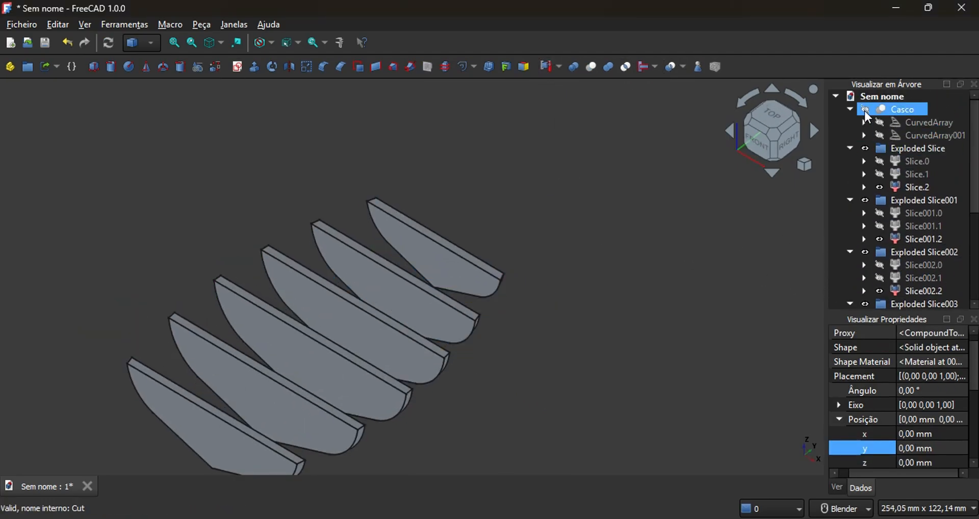
{"action": "left_click", "coordinate": [865, 109]}
Start a sketch on the front plane and draw a rectangle about 118 mm wide around the hull section, its upper edge on the horizontal axis
{"action": "mouse_move", "coordinate": [661, 257]}
{"action": "middle_mouse_down"}
{"action": "mouse_move", "coordinate": [439, 274]}
{"action": "mouse_move", "coordinate": [612, 194]}
{"action": "middle_mouse_up"}
{"action": "scroll", "coordinate": [510, 229], "scroll_direction": "down", "scroll_amount": 4}
{"action": "left_click", "coordinate": [255, 97]}
{"action": "left_click", "coordinate": [237, 67]}
{"action": "left_click", "coordinate": [454, 247]}
{"action": "left_click", "coordinate": [455, 323]}
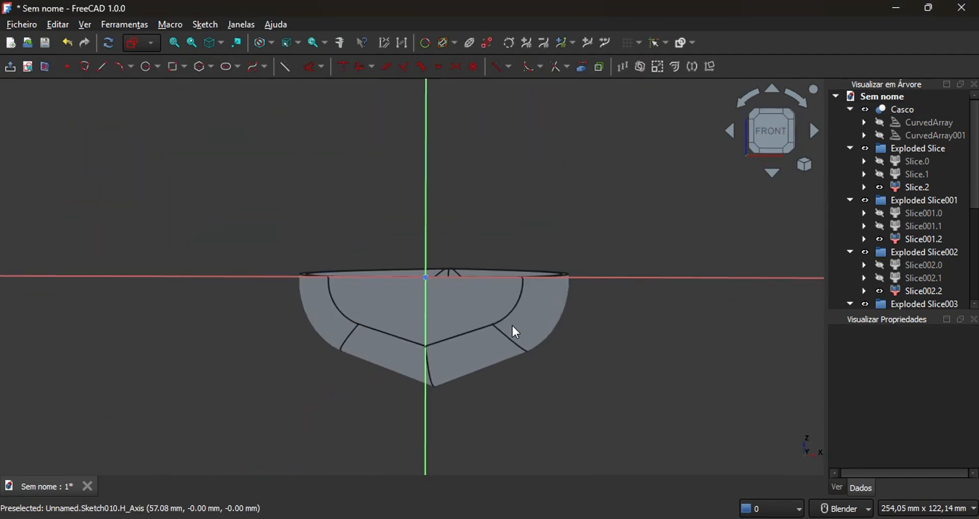
{"action": "left_click", "coordinate": [175, 67]}
{"action": "left_click", "coordinate": [249, 271]}
{"action": "left_click", "coordinate": [634, 415]}
Dimension the seventh rectangle as 100 mm wide and 40 mm high
{"action": "left_click", "coordinate": [309, 67]}
{"action": "left_click", "coordinate": [379, 270]}
{"action": "left_click", "coordinate": [382, 201]}
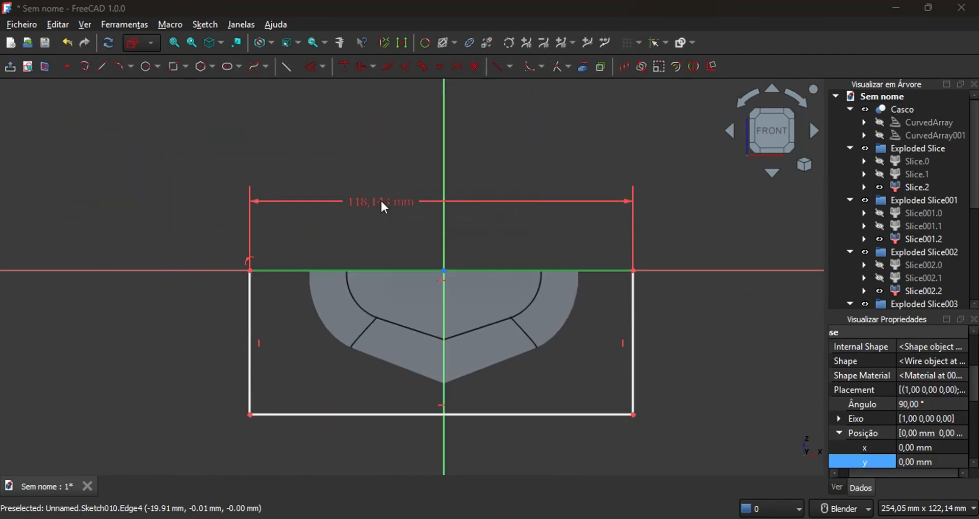
{"action": "type", "text": "100"}
{"action": "key", "text": "Return"}
{"action": "left_click", "coordinate": [606, 316]}
{"action": "left_click", "coordinate": [643, 199]}
{"action": "type", "text": "40mm"}
{"action": "key", "text": "Return"}
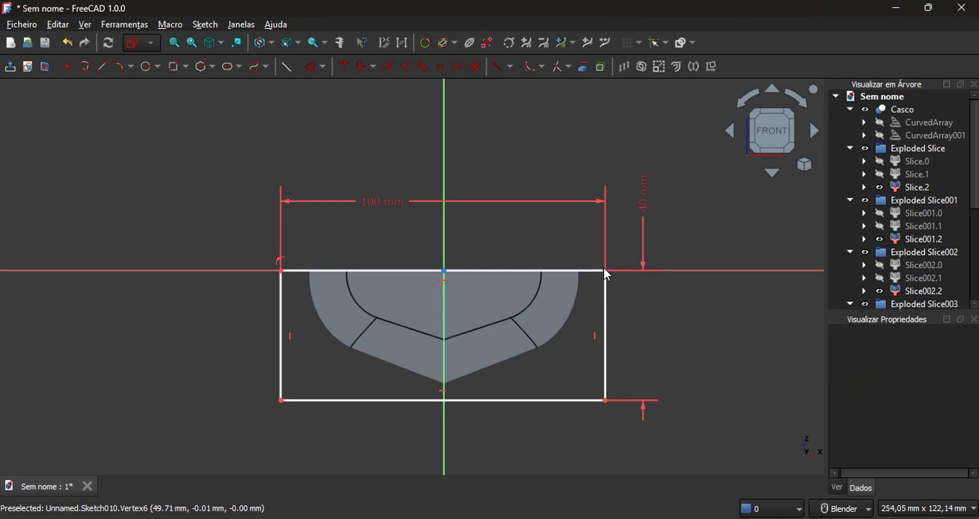
Make the seventh rectangle's upper corners symmetric about the vertical axis and finish the sketch
{"action": "left_click", "coordinate": [281, 271]}
{"action": "left_click", "coordinate": [606, 271]}
{"action": "left_click", "coordinate": [444, 134]}
{"action": "left_click", "coordinate": [457, 67]}
{"action": "left_click", "coordinate": [10, 67]}
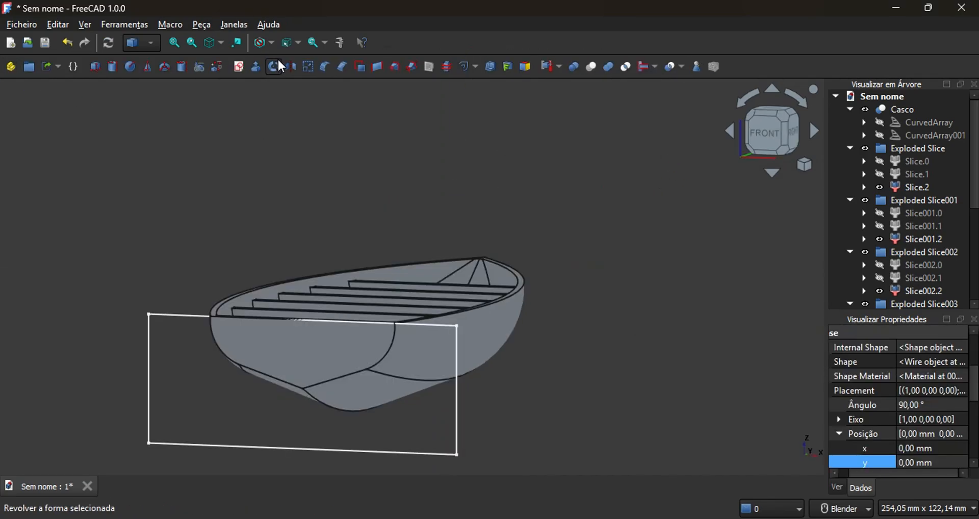
Extrude the seventh rectangle sketch 3 mm into a plate
{"action": "left_click", "coordinate": [254, 66]}
{"action": "mouse_move", "coordinate": [1, 161]}
{"action": "left_click", "coordinate": [109, 355]}
{"action": "type", "text": "3"}
{"action": "key", "text": "Return"}
Move the seventh plate to Y 148 mm and Z -3 mm, near the bow
{"action": "key", "text": "0"}
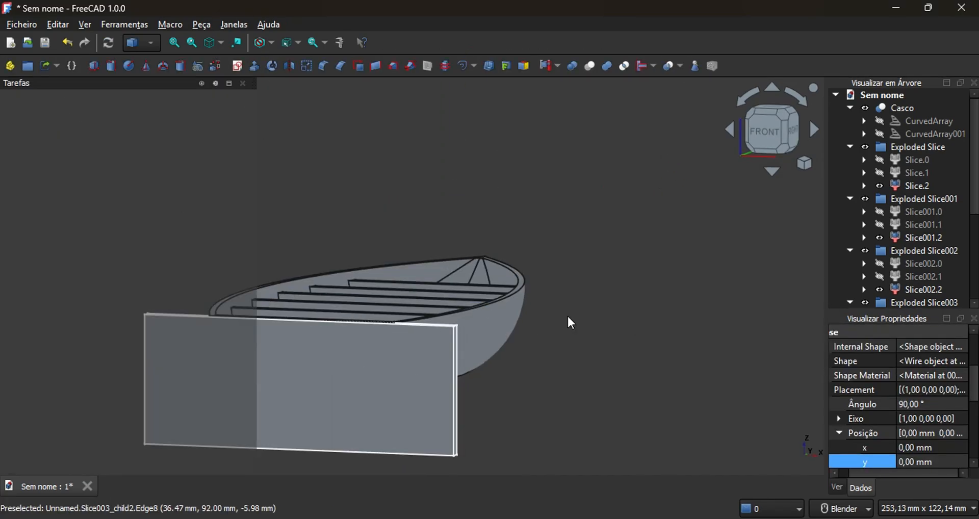
{"action": "left_click", "coordinate": [944, 302]}
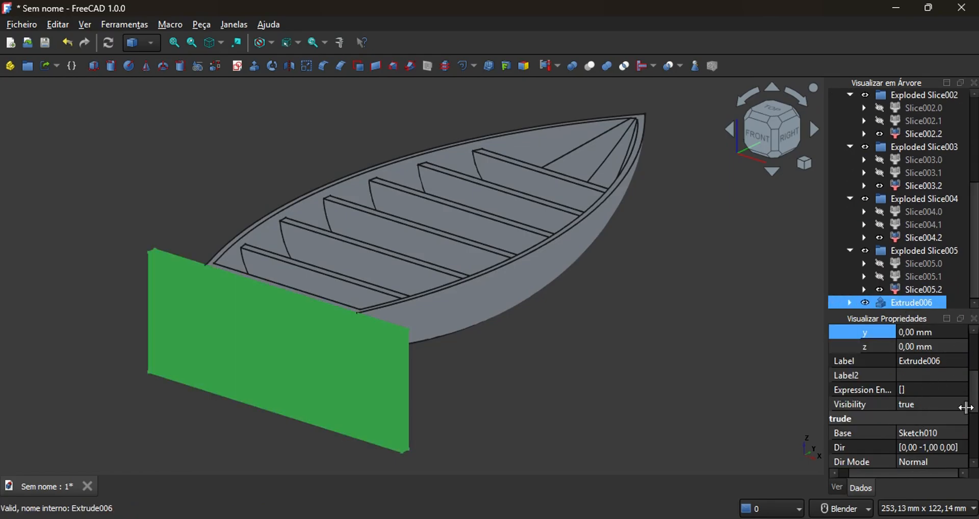
{"action": "scroll", "coordinate": [966, 408], "scroll_direction": "down", "scroll_amount": 3}
{"action": "scroll", "coordinate": [923, 426], "scroll_direction": "up", "scroll_amount": 4}
{"action": "left_click", "coordinate": [940, 397]}
{"action": "scroll", "coordinate": [941, 398], "scroll_direction": "up", "scroll_amount": 20}
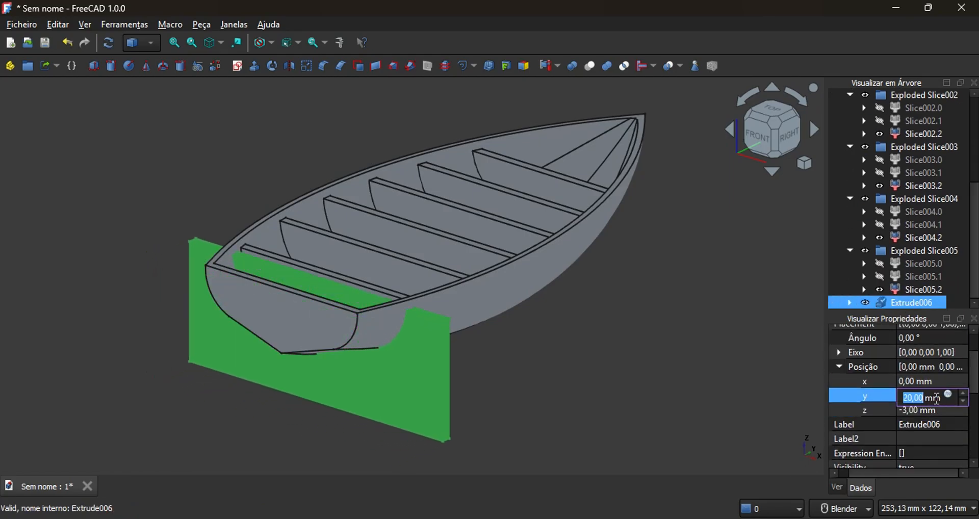
{"action": "middle_click_drag", "start_coordinate": [565, 314], "coordinate": [357, 358]}
{"action": "left_click", "coordinate": [772, 128]}
{"action": "left_click", "coordinate": [947, 400]}
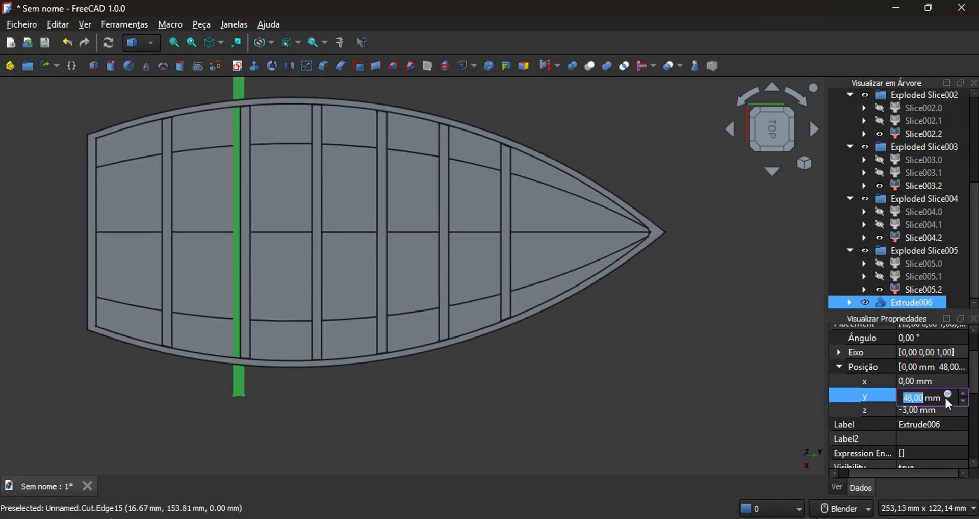
{"action": "left_click", "coordinate": [772, 353]}
Duplicate the Casco hull with all its dependencies for cutting the seventh plate
{"action": "middle_click_drag", "start_coordinate": [773, 352], "coordinate": [803, 214]}
{"action": "scroll", "coordinate": [928, 153], "scroll_direction": "up", "scroll_amount": 5}
{"action": "left_click", "coordinate": [918, 110]}
{"action": "left_click", "coordinate": [57, 24]}
{"action": "left_click", "coordinate": [93, 130]}
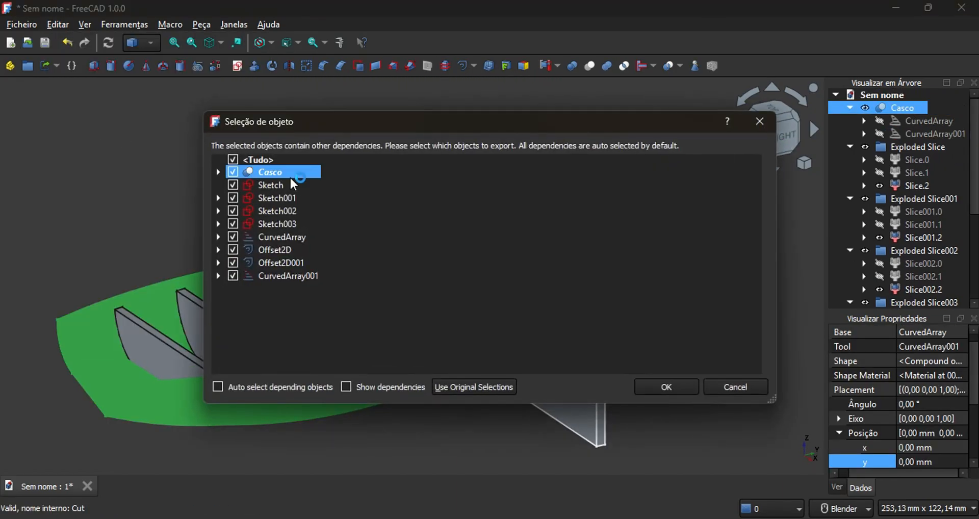
{"action": "left_click", "coordinate": [667, 387]}
Slice the seventh plate with the new hull copy and explode the slice into separate pieces
{"action": "left_click", "coordinate": [905, 277]}
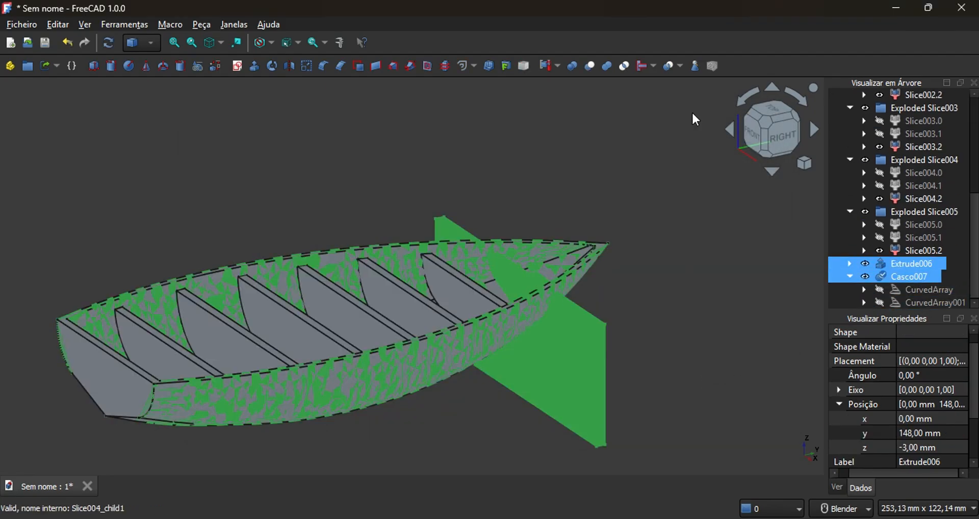
{"action": "left_click", "coordinate": [913, 291]}
{"action": "left_click", "coordinate": [546, 66]}
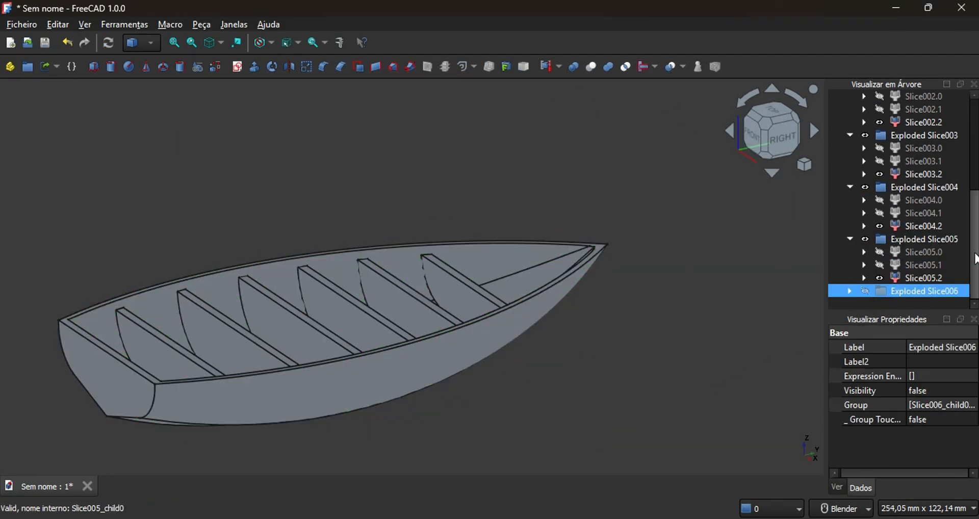
Hide the seventh plate's leftover slice pieces so only the frame inside the hull stays displayed
{"action": "left_click_drag", "start_coordinate": [975, 258], "coordinate": [975, 278]}
{"action": "left_click", "coordinate": [878, 265]}
{"action": "left_click", "coordinate": [878, 276]}
{"action": "middle_click_drag", "start_coordinate": [566, 360], "coordinate": [577, 398]}
Collapse the hull and all exploded slice groups in the model tree
{"action": "left_click", "coordinate": [851, 240]}
{"action": "left_click", "coordinate": [850, 226]}
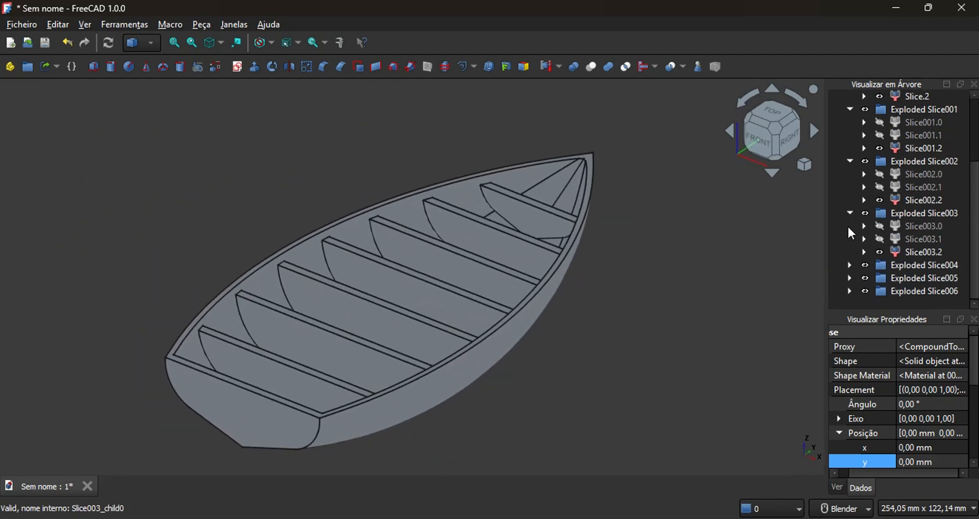
{"action": "left_click", "coordinate": [850, 214]}
{"action": "left_click", "coordinate": [850, 200]}
{"action": "left_click", "coordinate": [850, 187]}
{"action": "left_click", "coordinate": [850, 149]}
{"action": "left_click", "coordinate": [850, 109]}
Create a new Part container and start a sketch on the XY plane, seen from above
{"action": "middle_click_drag", "start_coordinate": [623, 345], "coordinate": [549, 334]}
{"action": "left_click", "coordinate": [142, 43]}
{"action": "left_click", "coordinate": [117, 138]}
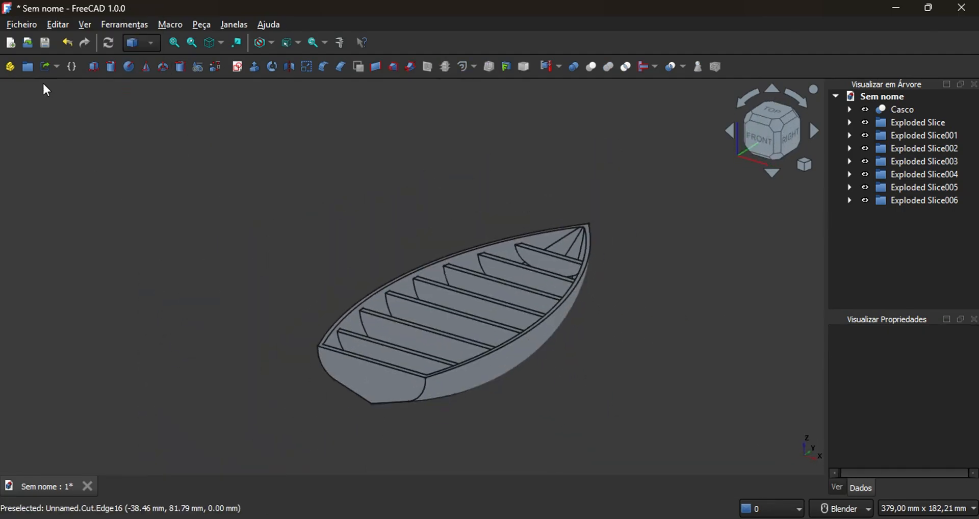
{"action": "left_click", "coordinate": [11, 67]}
{"action": "key", "text": "2"}
{"action": "key", "text": "Return"}
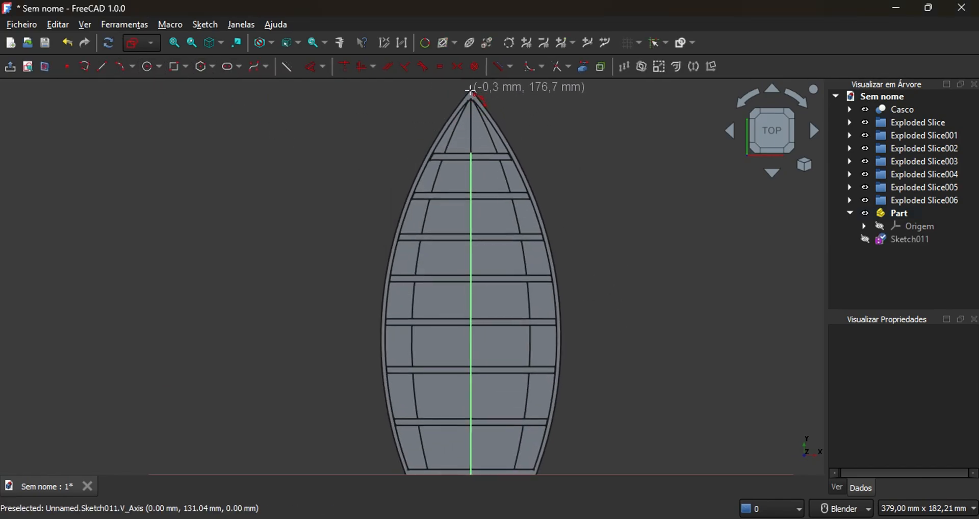
Draw a three-point arc along one side of the hull's outer edge, from the bow tip to the stern corner
{"action": "left_click", "coordinate": [471, 90]}
{"action": "middle_click_drag", "start_coordinate": [470, 307], "coordinate": [474, 226], "text": "shift"}
{"action": "left_click", "coordinate": [409, 394]}
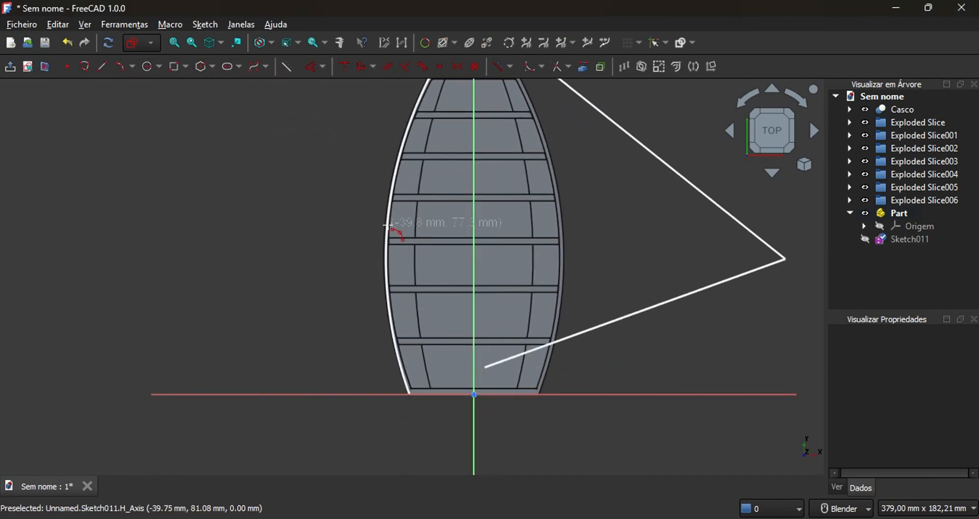
{"action": "left_click", "coordinate": [390, 191]}
Constrain the arc's bow endpoint onto the vertical axis
{"action": "scroll", "coordinate": [407, 213], "scroll_direction": "down", "scroll_amount": 4}
{"action": "scroll", "coordinate": [468, 182], "scroll_direction": "up", "scroll_amount": 7}
{"action": "middle_click_drag", "start_coordinate": [547, 181], "coordinate": [610, 463], "text": "shift"}
{"action": "left_click", "coordinate": [409, 187]}
{"action": "left_click", "coordinate": [409, 160]}
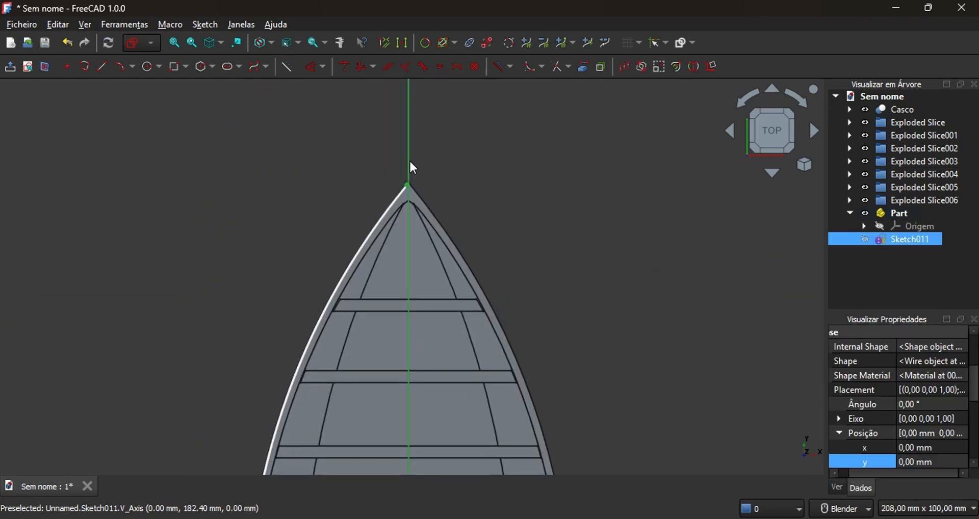
{"action": "left_click", "coordinate": [345, 66]}
Constrain the arc's stern endpoint onto the horizontal axis
{"action": "scroll", "coordinate": [533, 288], "scroll_direction": "down", "scroll_amount": 3}
{"action": "middle_click_drag", "start_coordinate": [615, 351], "coordinate": [556, 112], "text": "shift"}
{"action": "left_click", "coordinate": [341, 378]}
{"action": "left_click", "coordinate": [354, 379]}
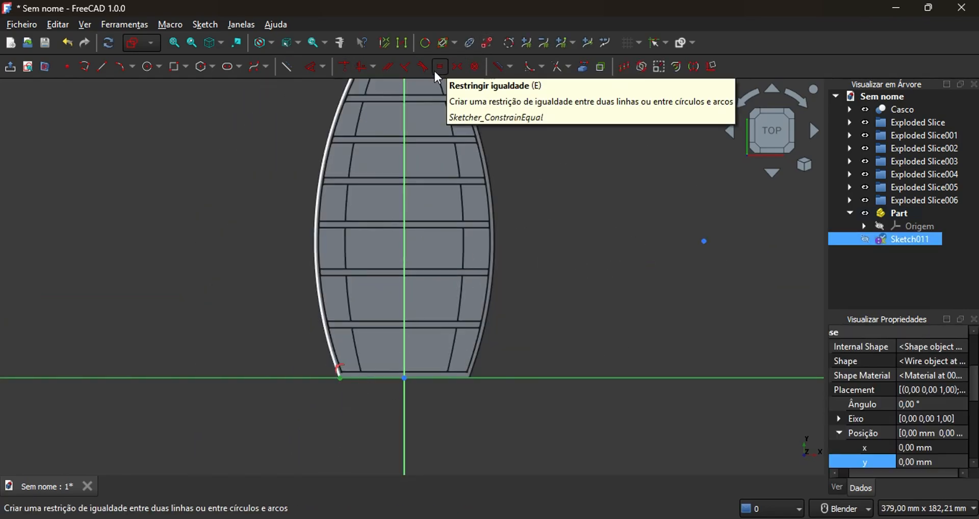
{"action": "left_click", "coordinate": [346, 64]}
{"action": "scroll", "coordinate": [546, 268], "scroll_direction": "down", "scroll_amount": 1}
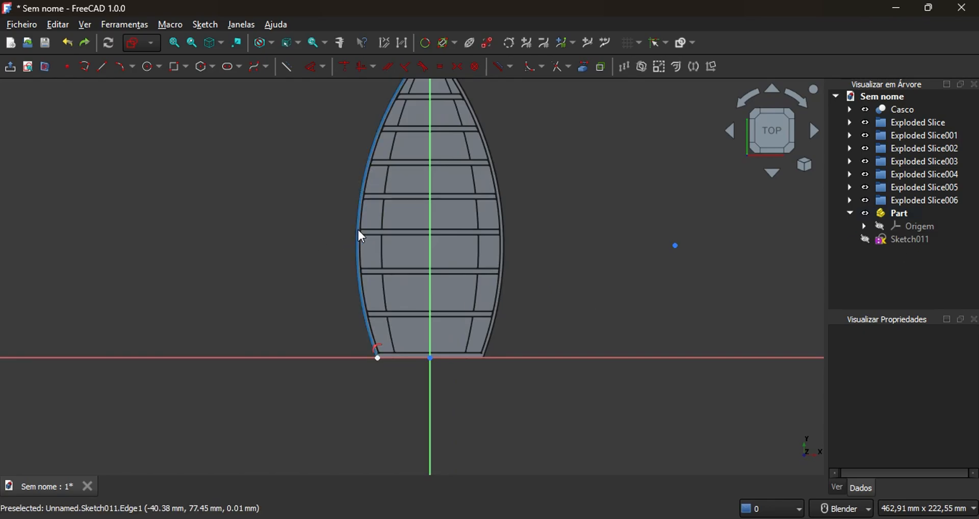
Mirror the arc to the hull's other side and close the outline with a straight line across the stern
{"action": "left_click", "coordinate": [102, 66]}
{"action": "left_click", "coordinate": [378, 358]}
{"action": "left_click", "coordinate": [483, 358]}
{"action": "scroll", "coordinate": [525, 378], "scroll_direction": "down", "scroll_amount": 2}
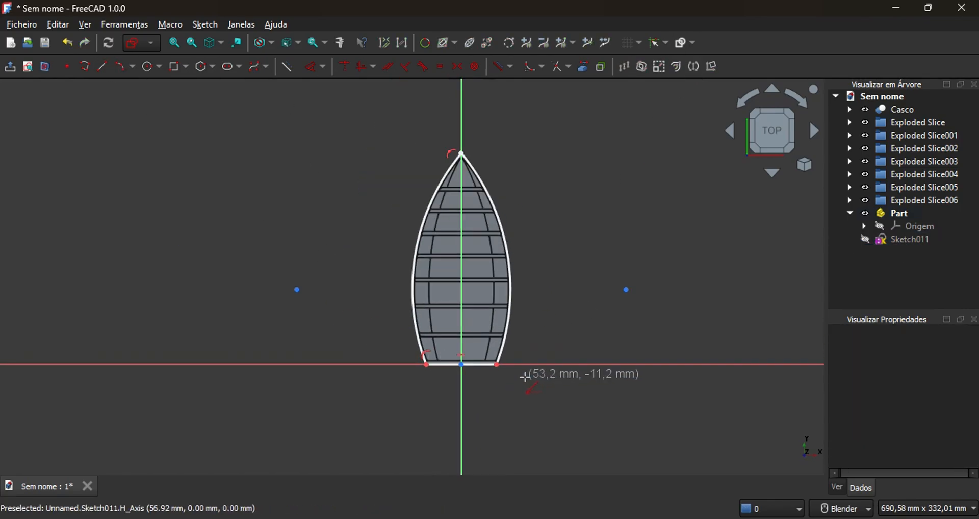
Make the bow endpoints of the two side arcs coincident
{"action": "scroll", "coordinate": [517, 161], "scroll_direction": "up", "scroll_amount": 7}
{"action": "scroll", "coordinate": [400, 164], "scroll_direction": "up", "scroll_amount": 3}
{"action": "middle_click_drag", "start_coordinate": [337, 158], "coordinate": [577, 264], "text": "shift"}
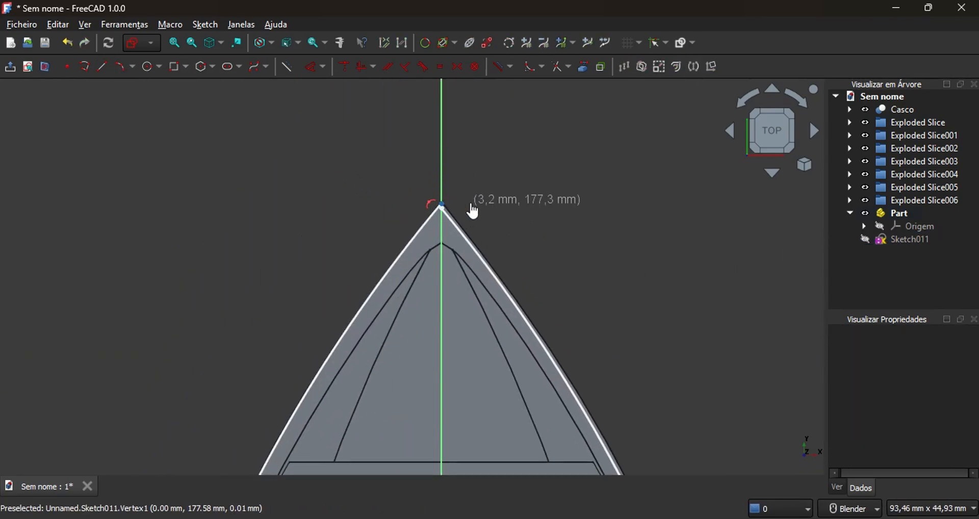
{"action": "left_click", "coordinate": [443, 202]}
{"action": "left_click", "coordinate": [442, 207]}
{"action": "left_click", "coordinate": [346, 66]}
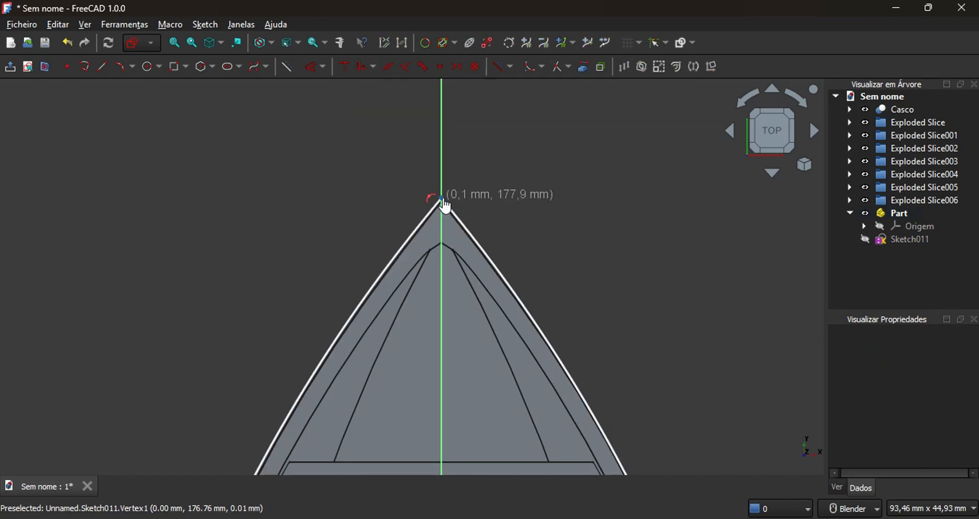
Adjust the joined bow point to match the hull's tip and finish the deck outline sketch
{"action": "left_click_drag", "start_coordinate": [442, 200], "coordinate": [443, 202]}
{"action": "scroll", "coordinate": [584, 264], "scroll_direction": "down", "scroll_amount": 8}
{"action": "middle_click_drag", "start_coordinate": [638, 284], "coordinate": [407, 114], "text": "shift"}
{"action": "left_click", "coordinate": [12, 67]}
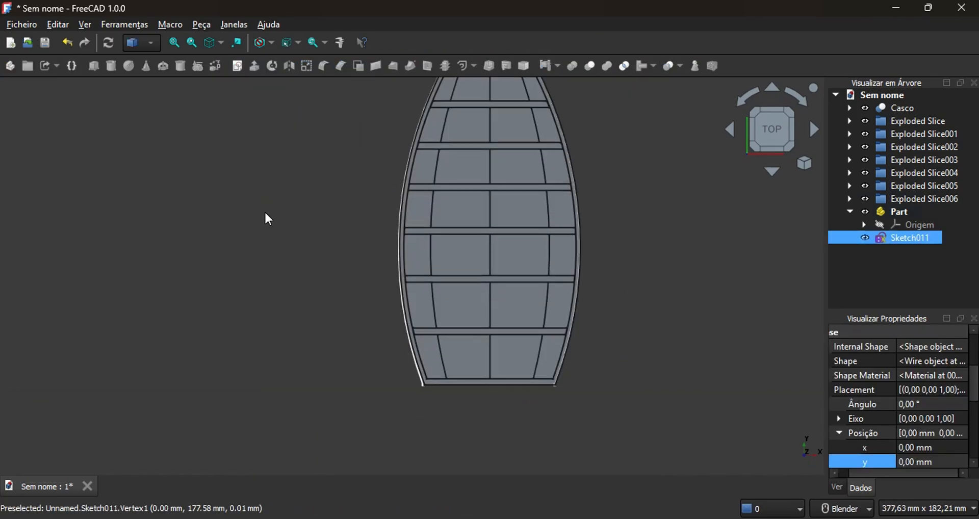
Extrude the deck outline sketch 1 mm into a plate covering the hull
{"action": "left_click", "coordinate": [255, 66]}
{"action": "left_click", "coordinate": [122, 110]}
{"action": "middle_click_drag", "start_coordinate": [369, 320], "coordinate": [310, 189]}
{"action": "left_click", "coordinate": [254, 66]}
{"action": "key", "text": "Return"}
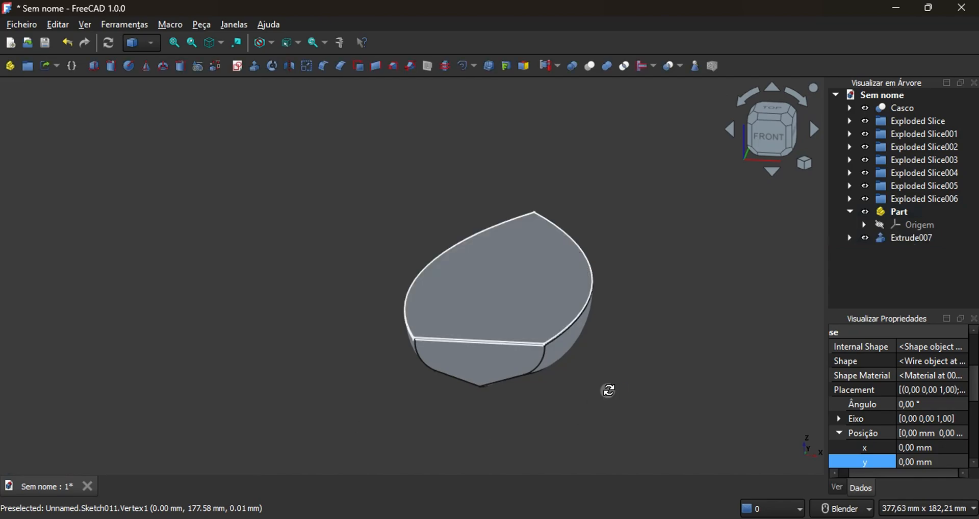
Switch to the Part Design workbench and start a sketch on the XY plane in a new body inside the Part container
{"action": "mouse_move", "coordinate": [608, 391]}
{"action": "middle_mouse_down"}
{"action": "mouse_move", "coordinate": [431, 378]}
{"action": "mouse_move", "coordinate": [662, 304]}
{"action": "mouse_move", "coordinate": [727, 176]}
{"action": "middle_mouse_up"}
{"action": "left_click", "coordinate": [771, 135]}
{"action": "scroll", "coordinate": [653, 235], "scroll_direction": "down", "scroll_amount": 2}
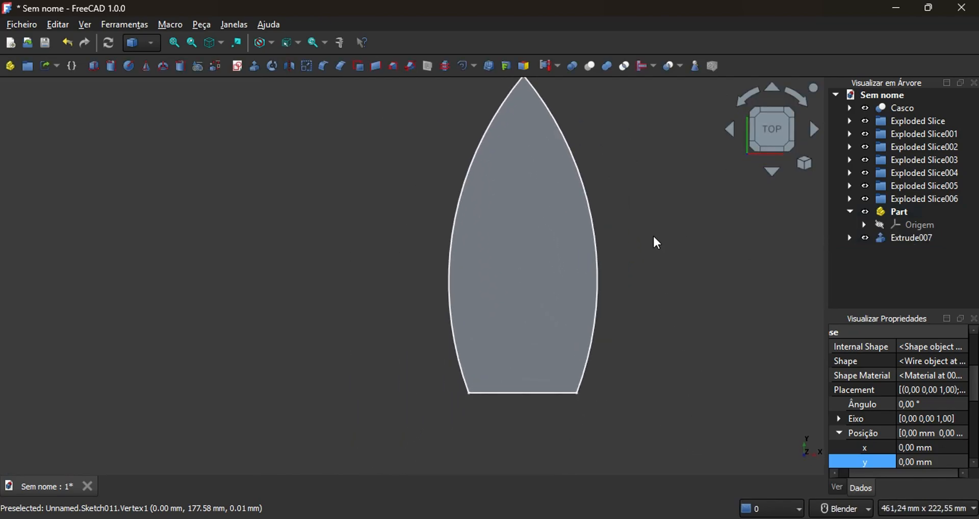
{"action": "middle_click_drag", "start_coordinate": [653, 234], "coordinate": [553, 257], "text": "shift"}
{"action": "left_click", "coordinate": [143, 44]}
{"action": "left_click", "coordinate": [134, 65]}
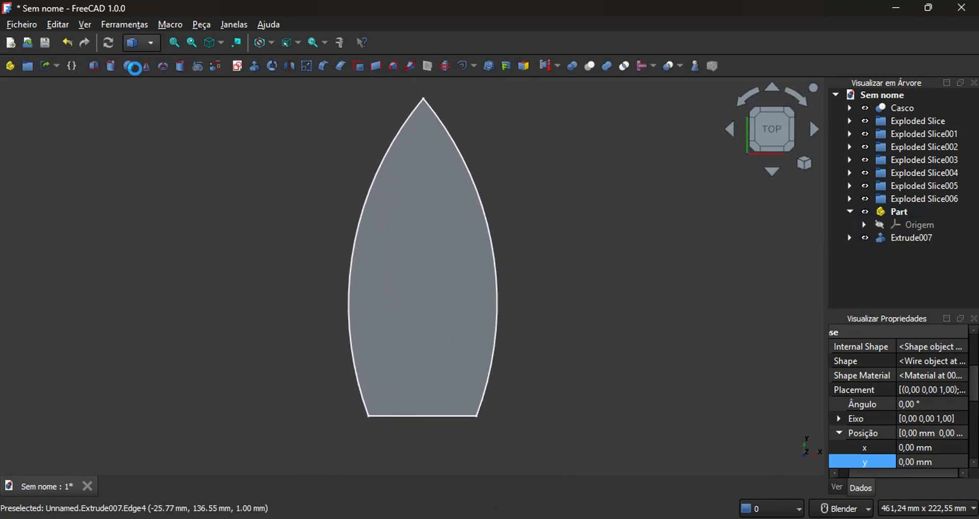
{"action": "left_click", "coordinate": [39, 66]}
{"action": "left_click", "coordinate": [46, 83]}
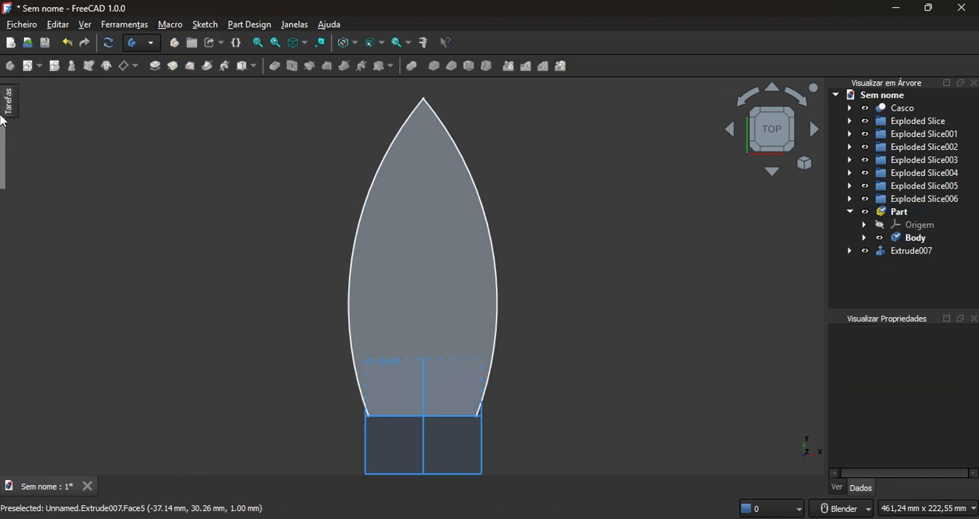
{"action": "left_click", "coordinate": [92, 107]}
Examine the data and view properties of the new body and its Part container, including placement and transparency
{"action": "left_click", "coordinate": [917, 238]}
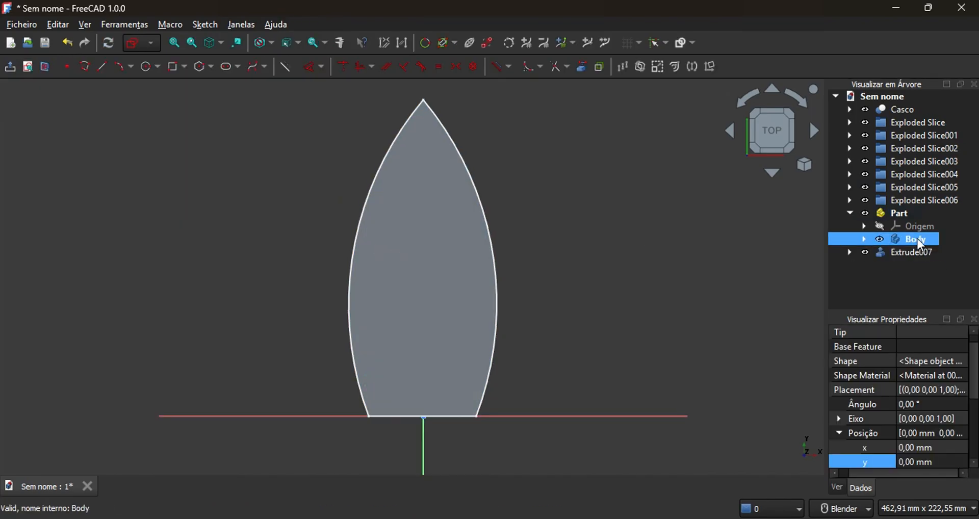
{"action": "left_click", "coordinate": [898, 213]}
{"action": "scroll", "coordinate": [976, 402], "scroll_direction": "down", "scroll_amount": 6}
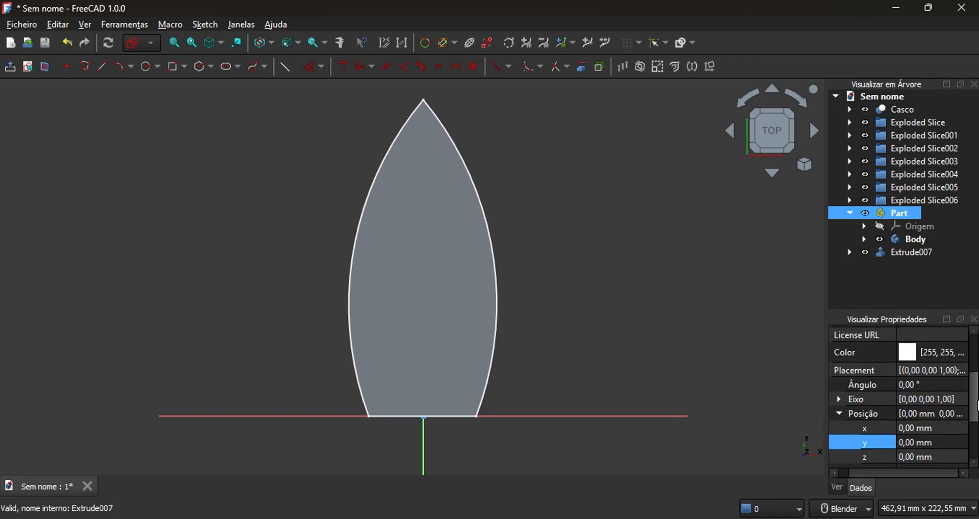
{"action": "scroll", "coordinate": [976, 415], "scroll_direction": "up", "scroll_amount": 4}
{"action": "left_click_drag", "start_coordinate": [978, 410], "coordinate": [974, 442]}
{"action": "left_click", "coordinate": [917, 239]}
{"action": "left_click", "coordinate": [837, 488]}
{"action": "left_click", "coordinate": [920, 409]}
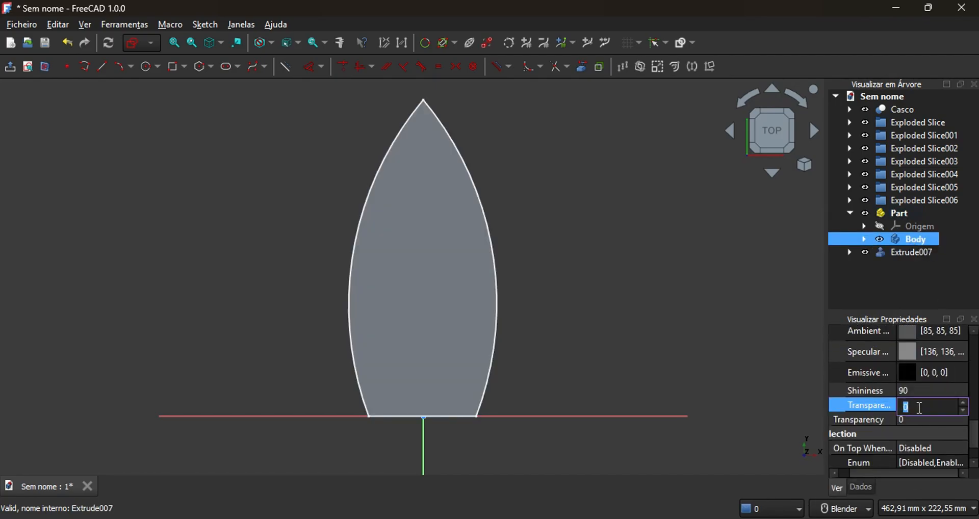
{"action": "scroll", "coordinate": [593, 333], "scroll_direction": "up", "scroll_amount": 1}
{"action": "middle_click_drag", "start_coordinate": [594, 333], "coordinate": [604, 273]}
{"action": "left_click", "coordinate": [900, 213]}
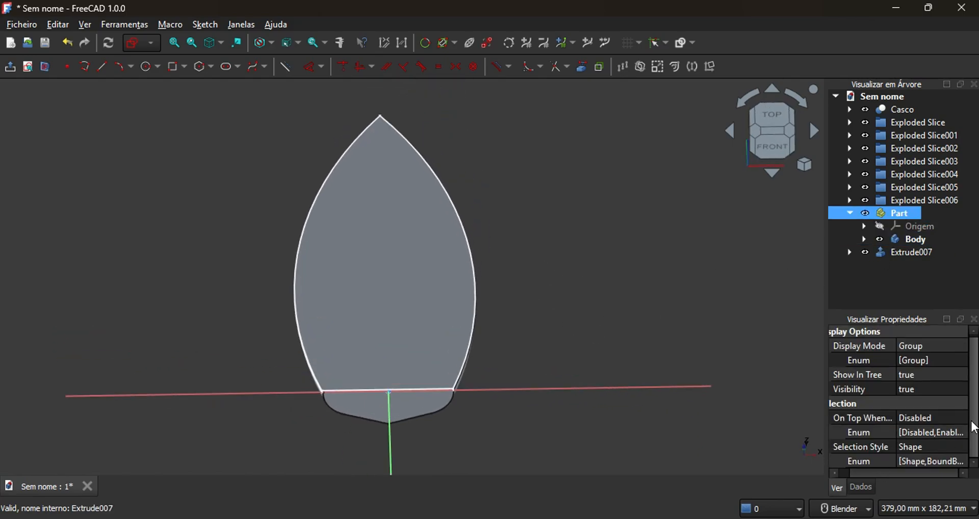
{"action": "left_click", "coordinate": [861, 488]}
{"action": "left_click_drag", "start_coordinate": [974, 416], "coordinate": [974, 451]}
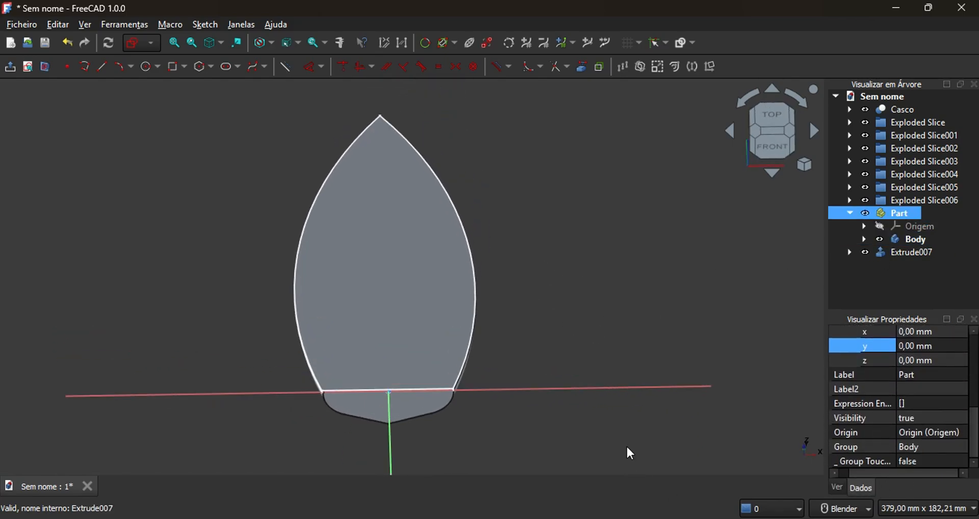
{"action": "middle_click_drag", "start_coordinate": [618, 306], "coordinate": [603, 337]}
Leave the body sketch and select the extruded deck plate
{"action": "left_click", "coordinate": [902, 252]}
{"action": "mouse_move", "coordinate": [47, 140]}
{"action": "left_click", "coordinate": [97, 110]}
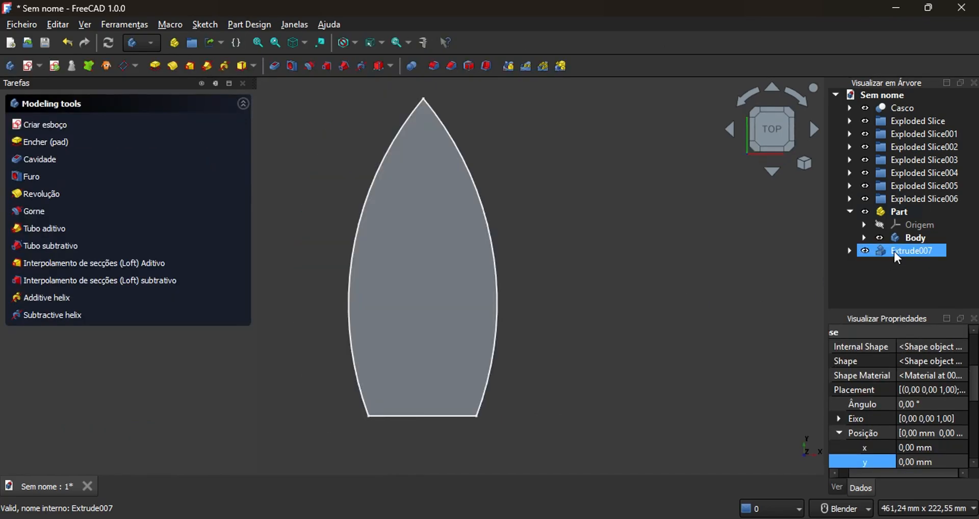
Delete the extruded deck plate, the empty body and the Part container
{"action": "key", "text": "Delete"}
{"action": "left_click", "coordinate": [904, 254]}
{"action": "key", "text": "Delete"}
{"action": "left_click", "coordinate": [904, 239]}
{"action": "key", "text": "Delete"}
{"action": "left_click", "coordinate": [901, 213]}
{"action": "key", "text": "Delete"}
{"action": "middle_click_drag", "start_coordinate": [680, 289], "coordinate": [596, 248]}
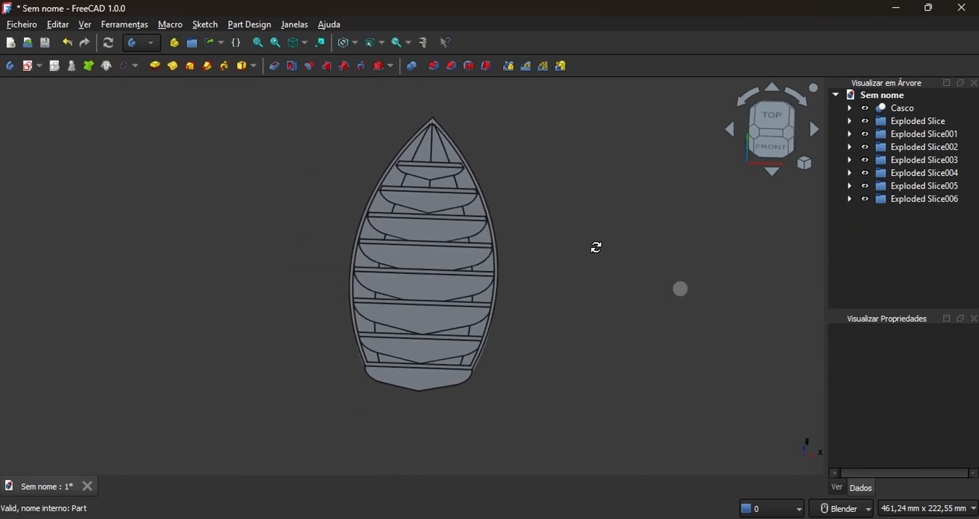
Start a sketch on the XY plane in a new Part Design body outside any Part container
{"action": "left_click", "coordinate": [142, 43]}
{"action": "left_click", "coordinate": [132, 137]}
{"action": "left_click", "coordinate": [39, 73]}
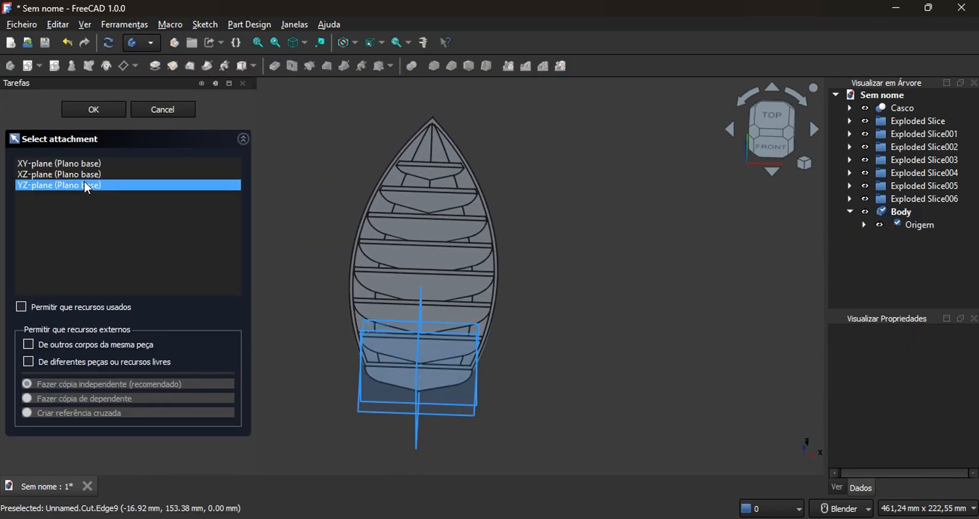
{"action": "left_click", "coordinate": [92, 109]}
Draw an arc along the hull's left edge from the bow tip to the stern corner, and mirror it about the vertical axis
{"action": "left_click", "coordinate": [436, 119]}
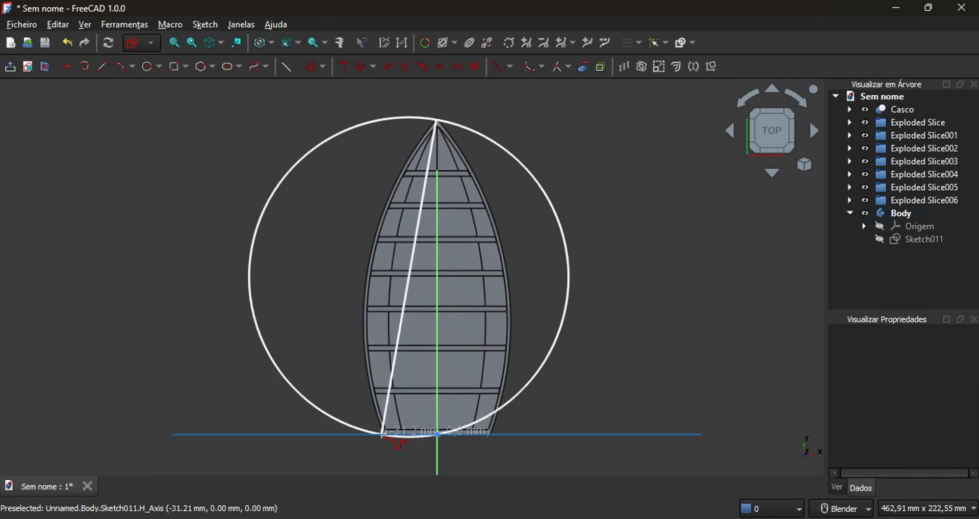
{"action": "scroll", "coordinate": [387, 438], "scroll_direction": "up", "scroll_amount": 5}
{"action": "left_click", "coordinate": [380, 428]}
{"action": "scroll", "coordinate": [402, 403], "scroll_direction": "down", "scroll_amount": 6}
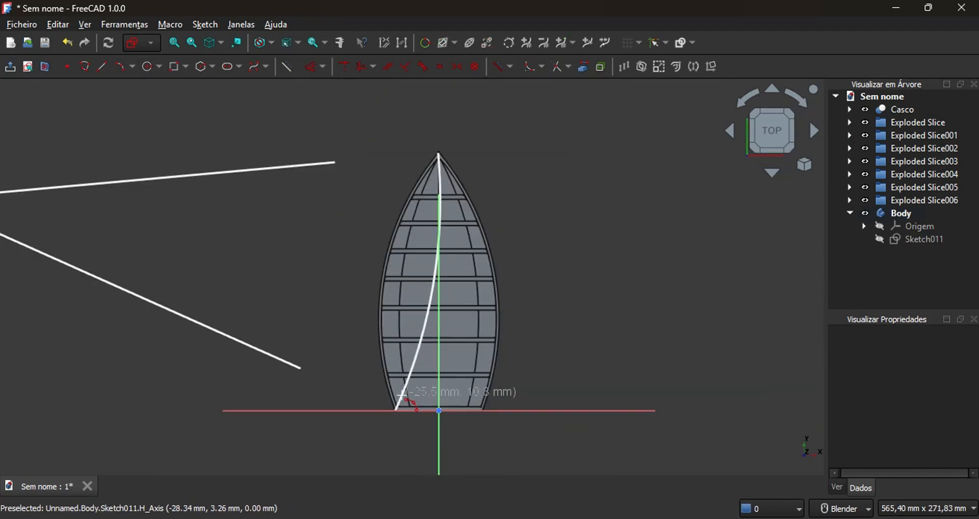
{"action": "left_click", "coordinate": [384, 258]}
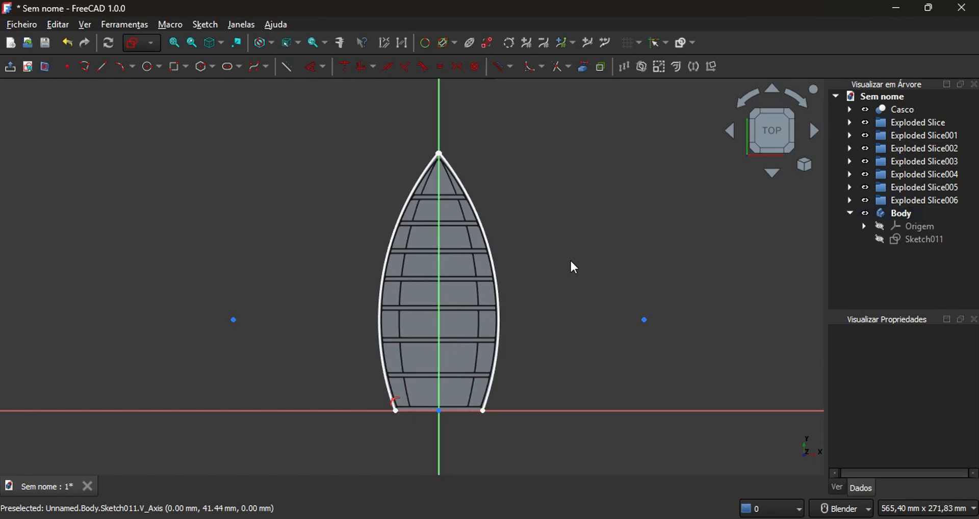
Constrain the forward endpoints of both hull arcs to meet at the bow tip on the vertical axis
{"action": "scroll", "coordinate": [479, 158], "scroll_direction": "up", "scroll_amount": 6}
{"action": "middle_click_drag", "start_coordinate": [480, 158], "coordinate": [521, 286], "text": "shift"}
{"action": "scroll", "coordinate": [387, 262], "scroll_direction": "up", "scroll_amount": 9}
{"action": "key", "text": "Escape"}
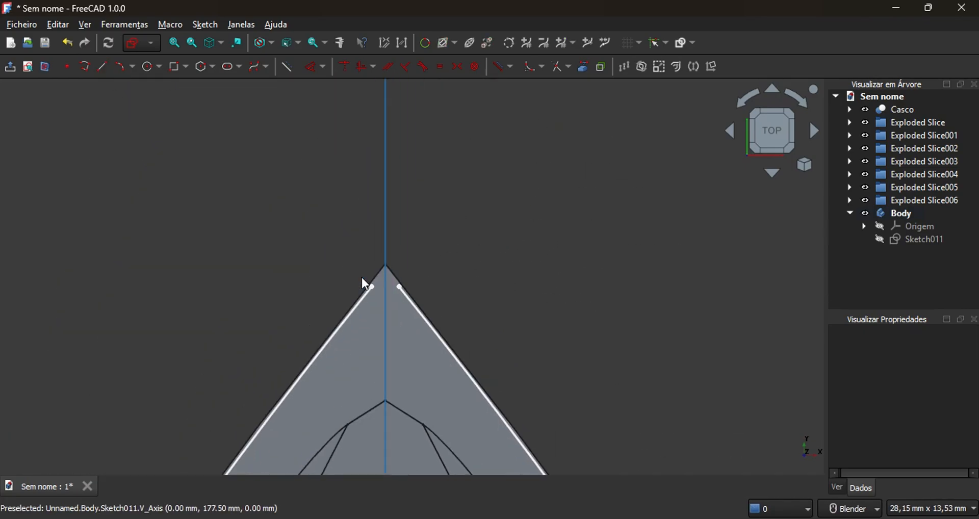
{"action": "left_click", "coordinate": [370, 287]}
{"action": "left_click", "coordinate": [386, 230]}
{"action": "left_click", "coordinate": [345, 67]}
{"action": "left_click", "coordinate": [385, 266]}
{"action": "left_click_drag", "start_coordinate": [386, 268], "coordinate": [386, 266]}
{"action": "left_click", "coordinate": [399, 287]}
{"action": "left_click", "coordinate": [345, 66]}
Close the deck outline with a straight stern line and pad the sketch 1 mm
{"action": "scroll", "coordinate": [480, 255], "scroll_direction": "down", "scroll_amount": 13}
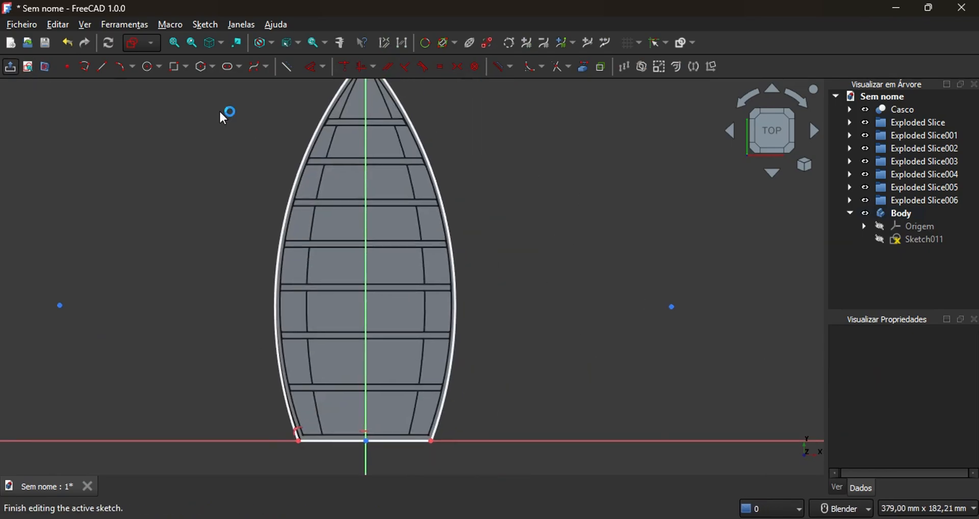
{"action": "left_click", "coordinate": [10, 66]}
{"action": "left_click", "coordinate": [155, 66]}
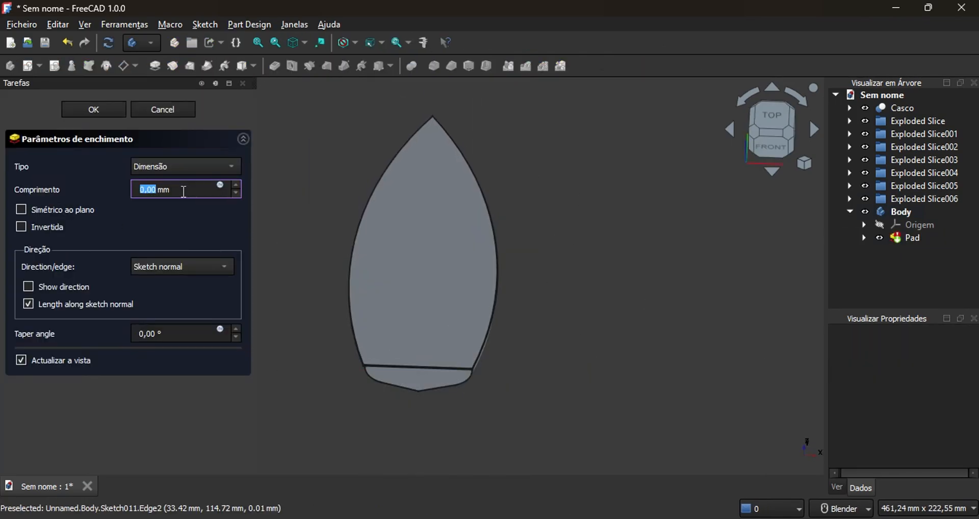
{"action": "left_click", "coordinate": [105, 112]}
Set the transparency of the padded deck plate to 50
{"action": "middle_click_drag", "start_coordinate": [607, 319], "coordinate": [683, 301]}
{"action": "left_click", "coordinate": [469, 240]}
{"action": "left_click_drag", "start_coordinate": [978, 377], "coordinate": [976, 454]}
{"action": "left_click", "coordinate": [834, 488]}
{"action": "scroll", "coordinate": [923, 411], "scroll_direction": "down", "scroll_amount": 5}
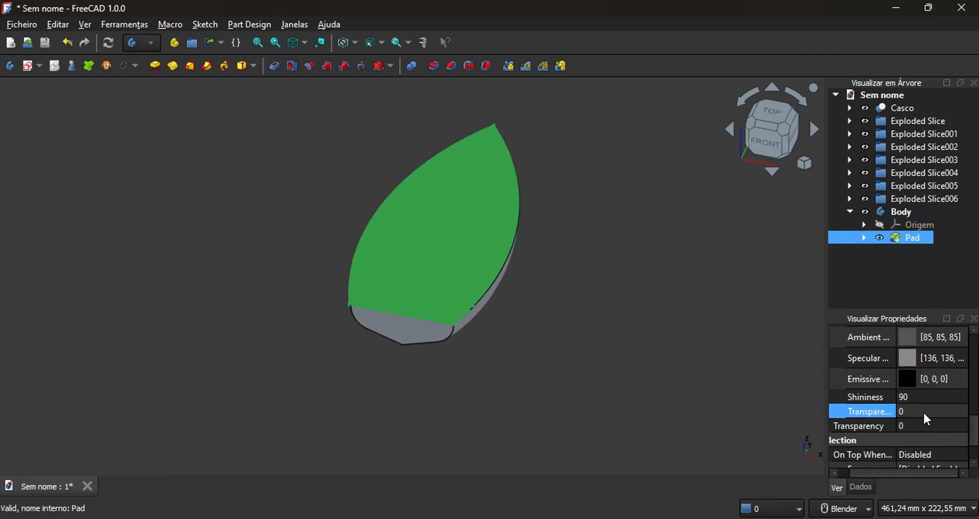
{"action": "left_click", "coordinate": [924, 412]}
{"action": "type", "text": "50"}
{"action": "left_click", "coordinate": [613, 283]}
{"action": "mouse_move", "coordinate": [603, 266]}
{"action": "middle_mouse_down"}
{"action": "mouse_move", "coordinate": [613, 283]}
{"action": "mouse_move", "coordinate": [584, 389]}
{"action": "mouse_move", "coordinate": [544, 390]}
{"action": "middle_mouse_up"}
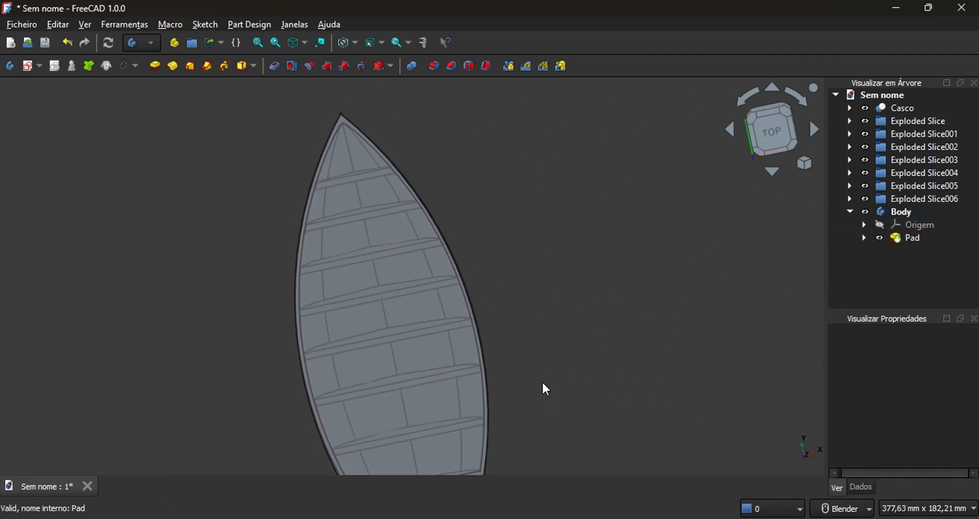
Start a sketch on the XY plane and draw a horizontal construction line across the middle of the hull
{"action": "left_click", "coordinate": [11, 66]}
{"action": "left_click", "coordinate": [142, 183]}
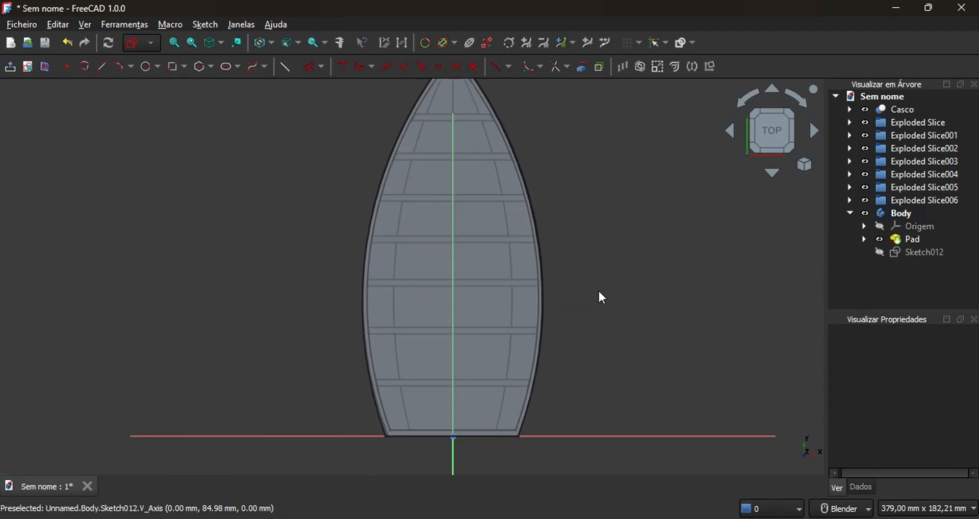
{"action": "left_click", "coordinate": [375, 270]}
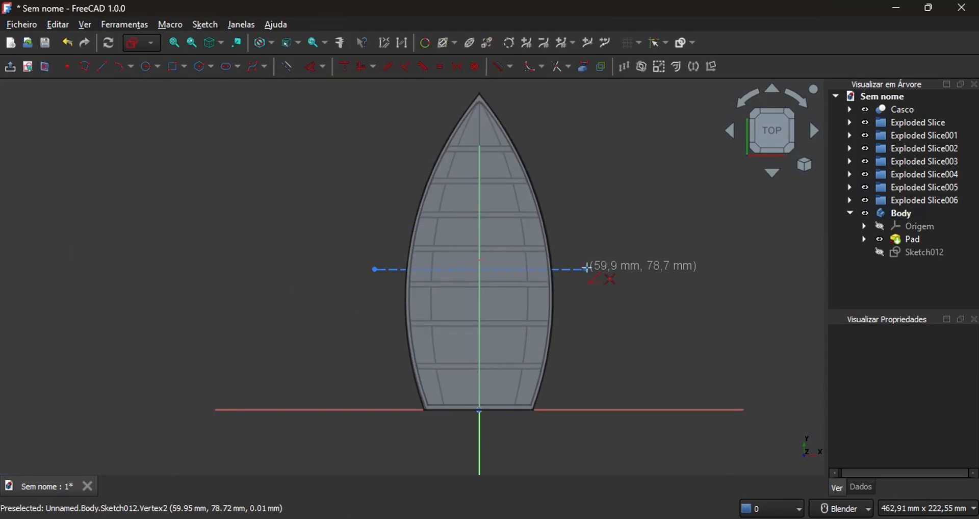
{"action": "left_click", "coordinate": [560, 269]}
Set the construction line's length to 100 mm and make it symmetric about the vertical axis
{"action": "left_click", "coordinate": [536, 210]}
{"action": "type", "text": "100"}
{"action": "key", "text": "Return"}
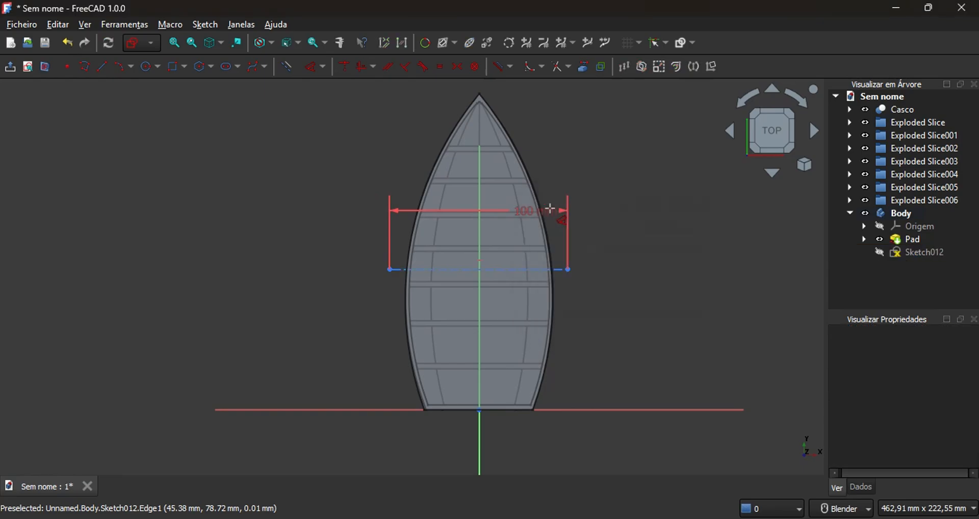
{"action": "left_click", "coordinate": [570, 268]}
{"action": "left_click", "coordinate": [480, 118]}
{"action": "key", "text": "s"}
{"action": "scroll", "coordinate": [641, 285], "scroll_direction": "up", "scroll_amount": 1}
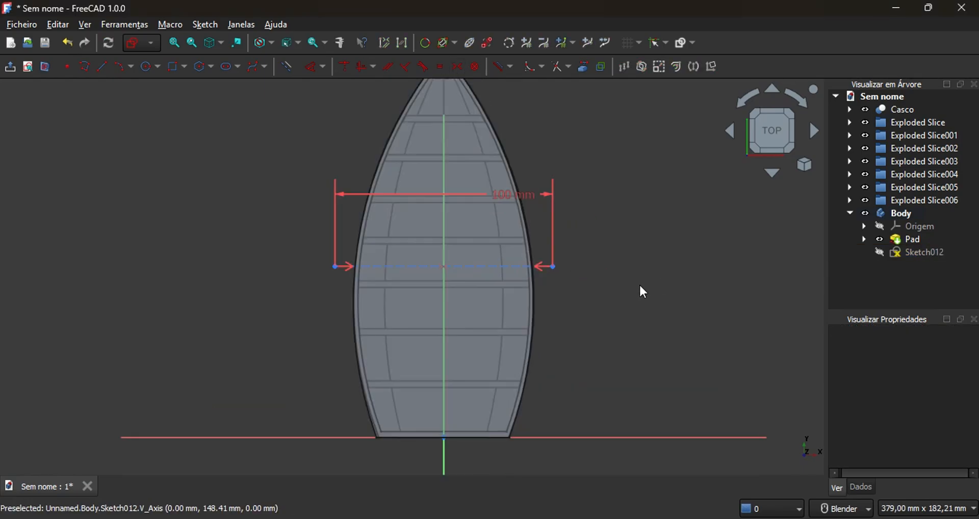
Duplicate the 100 mm construction line and space the two lines apart, one forward and one aft of midship
{"action": "left_click", "coordinate": [411, 269]}
{"action": "left_click", "coordinate": [693, 66]}
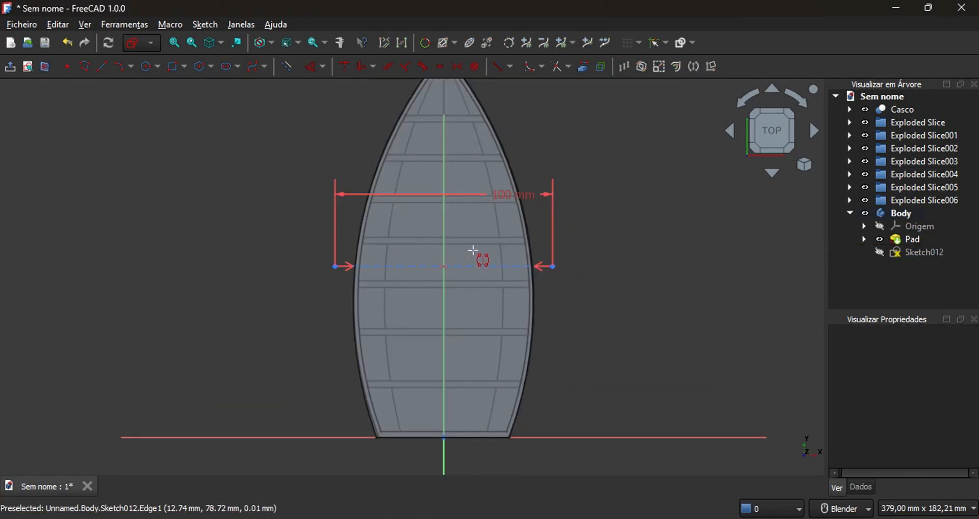
{"action": "left_click", "coordinate": [408, 266]}
{"action": "key", "text": "ctrl+c"}
{"action": "key", "text": "ctrl+v"}
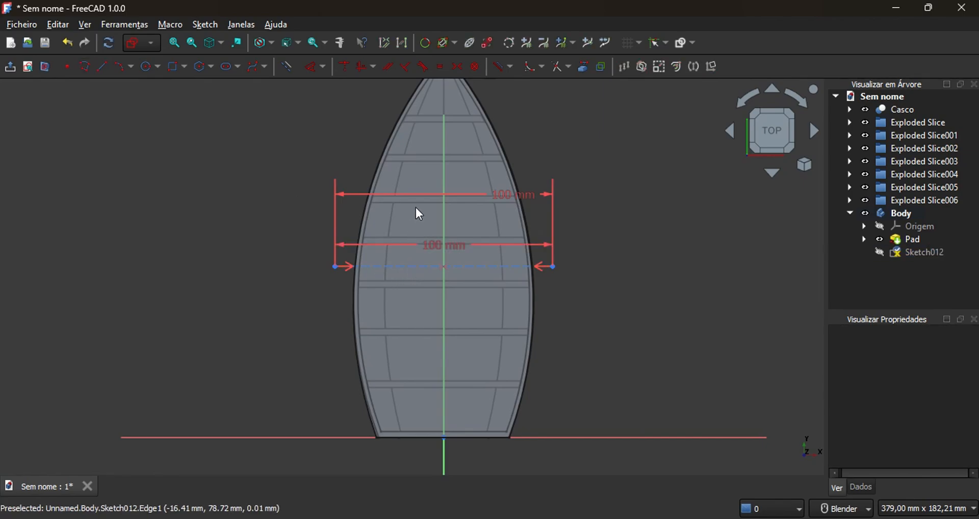
{"action": "mouse_move", "coordinate": [458, 266]}
{"action": "left_mouse_down"}
{"action": "mouse_move", "coordinate": [463, 195]}
{"action": "mouse_move", "coordinate": [469, 339]}
{"action": "left_mouse_up"}
{"action": "left_click", "coordinate": [463, 195]}
{"action": "key", "text": "ctrl+c"}
{"action": "key", "text": "ctrl+v"}
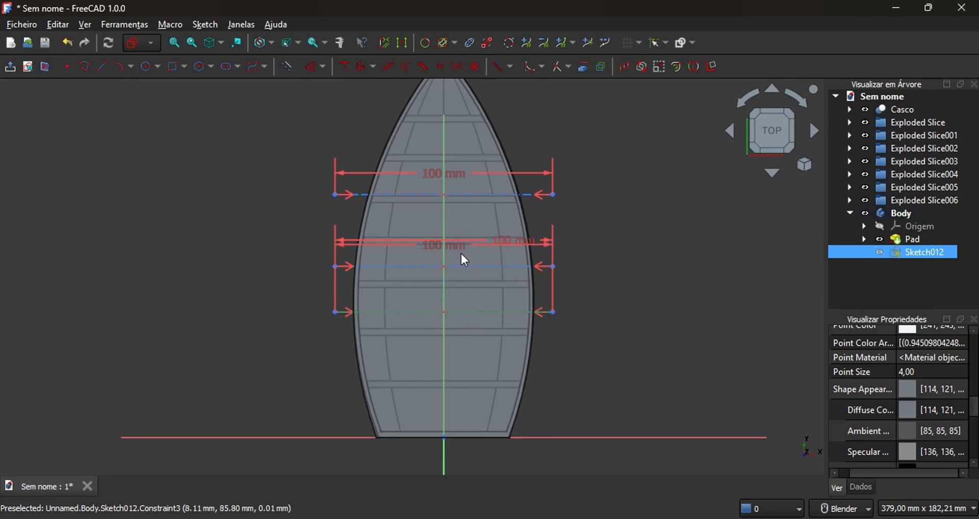
{"action": "mouse_move", "coordinate": [459, 264]}
{"action": "left_mouse_down"}
{"action": "mouse_move", "coordinate": [460, 394]}
{"action": "mouse_move", "coordinate": [471, 397]}
{"action": "left_mouse_up"}
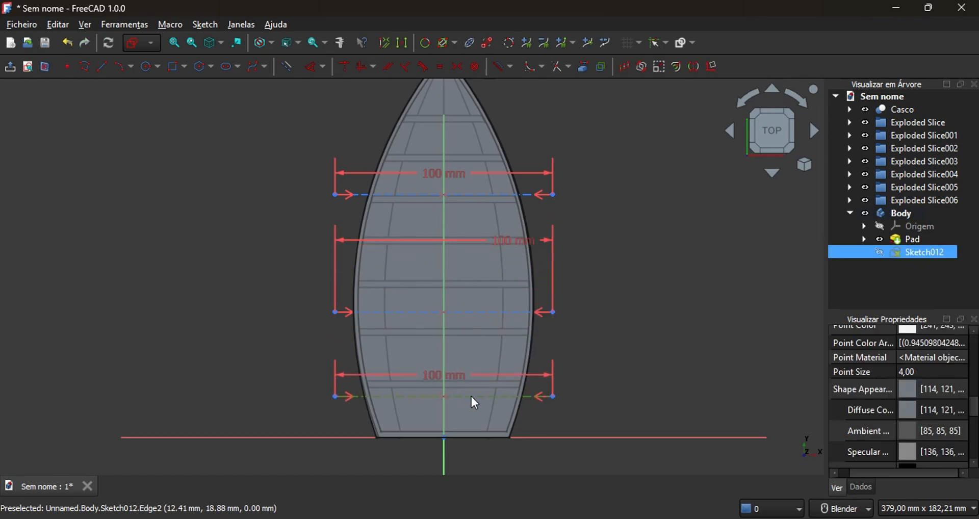
{"action": "key", "text": "Delete"}
Move the aft construction line slightly toward the bow
{"action": "mouse_move", "coordinate": [477, 313]}
{"action": "middle_mouse_down"}
{"action": "mouse_move", "coordinate": [531, 319]}
{"action": "mouse_move", "coordinate": [296, 209]}
{"action": "mouse_move", "coordinate": [529, 332]}
{"action": "mouse_move", "coordinate": [543, 310]}
{"action": "mouse_move", "coordinate": [531, 309]}
{"action": "middle_mouse_up"}
{"action": "left_click_drag", "start_coordinate": [502, 315], "coordinate": [506, 306]}
{"action": "middle_click_drag", "start_coordinate": [601, 338], "coordinate": [582, 333]}
{"action": "left_click", "coordinate": [772, 129]}
{"action": "left_click", "coordinate": [899, 252]}
{"action": "scroll", "coordinate": [670, 281], "scroll_direction": "down", "scroll_amount": 3}
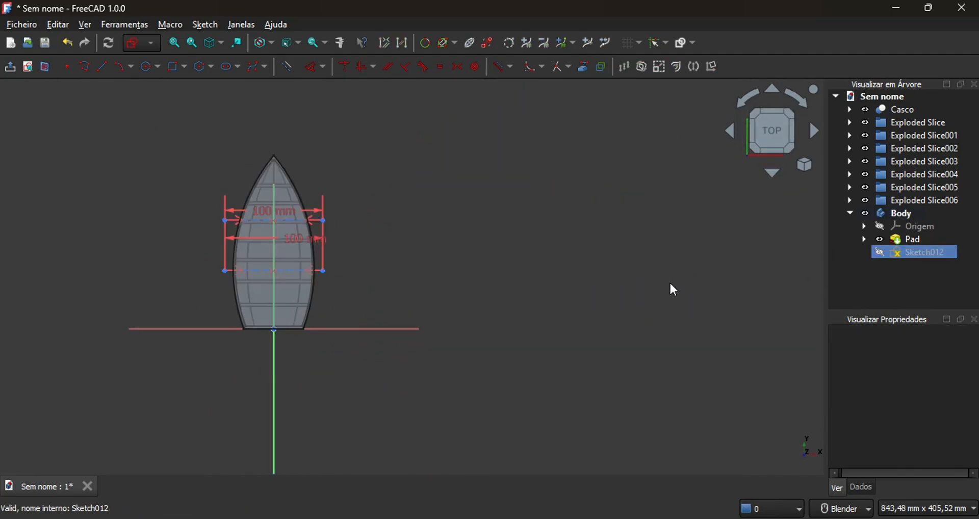
{"action": "scroll", "coordinate": [701, 334], "scroll_direction": "up", "scroll_amount": 4}
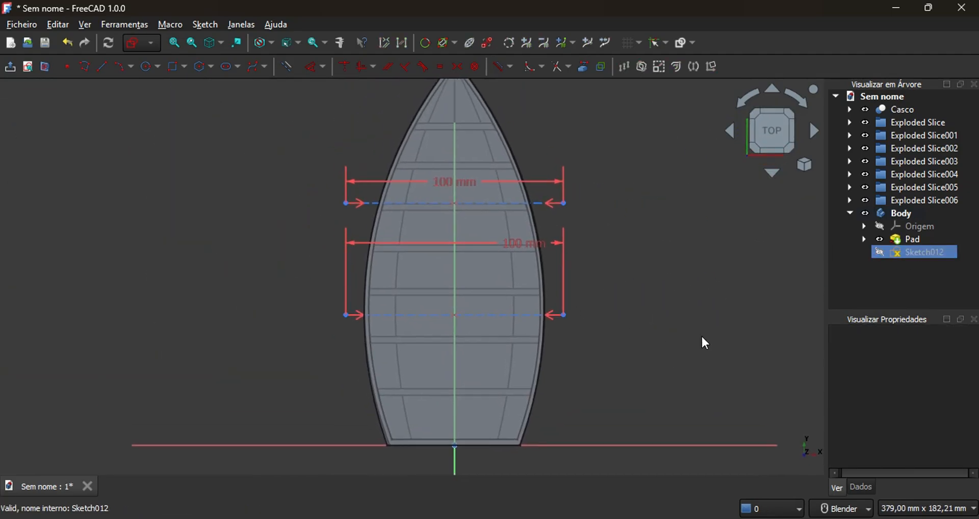
Draw an arc about 46 mm wide on the forward construction line, bulging toward the bow and centred on the vertical axis
{"action": "left_click", "coordinate": [236, 400]}
{"action": "left_click", "coordinate": [120, 67]}
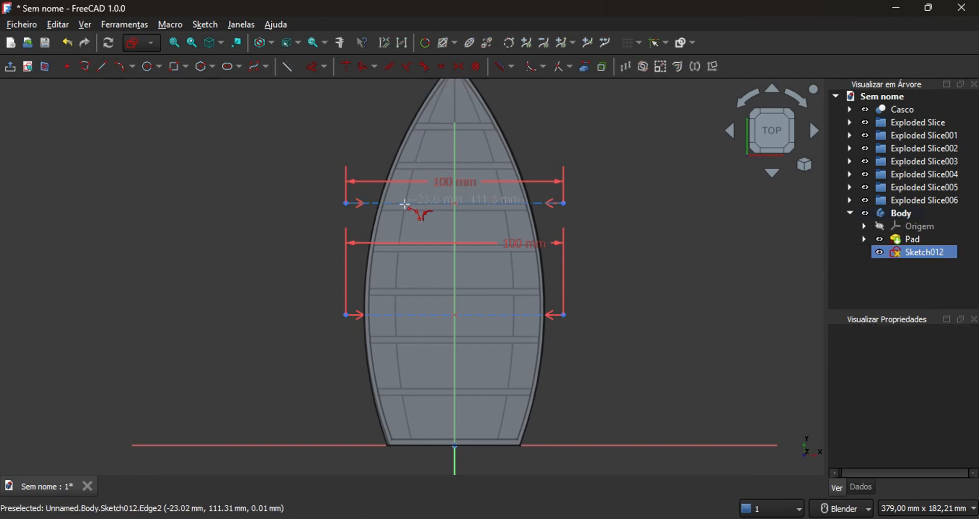
{"action": "scroll", "coordinate": [496, 204], "scroll_direction": "up", "scroll_amount": 5}
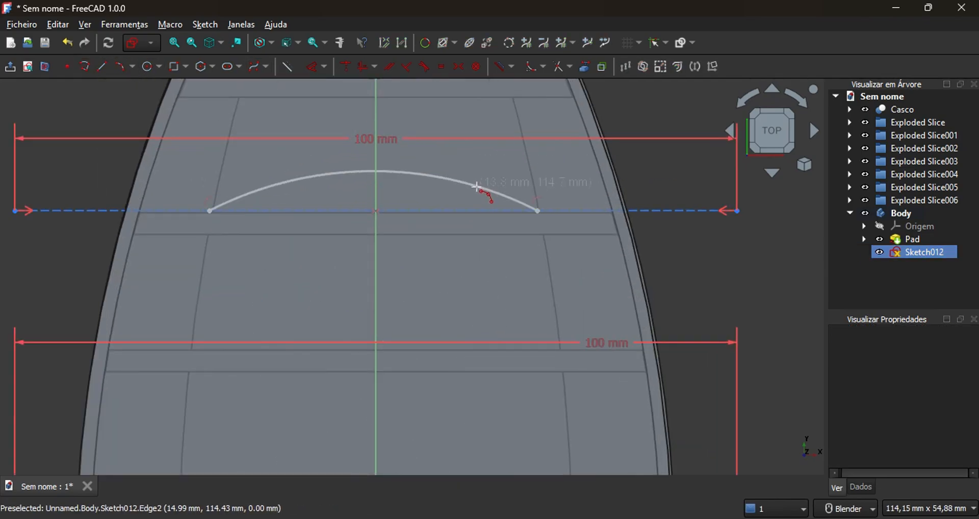
{"action": "scroll", "coordinate": [476, 186], "scroll_direction": "down", "scroll_amount": 6}
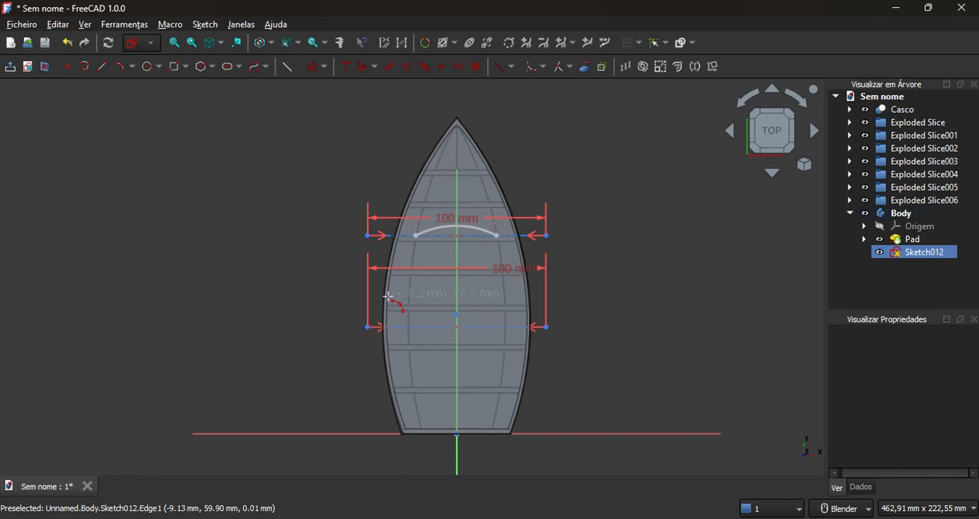
Draw a straight edge along the aft construction line and a curved left side joining it to the forward arc
{"action": "left_click", "coordinate": [507, 328]}
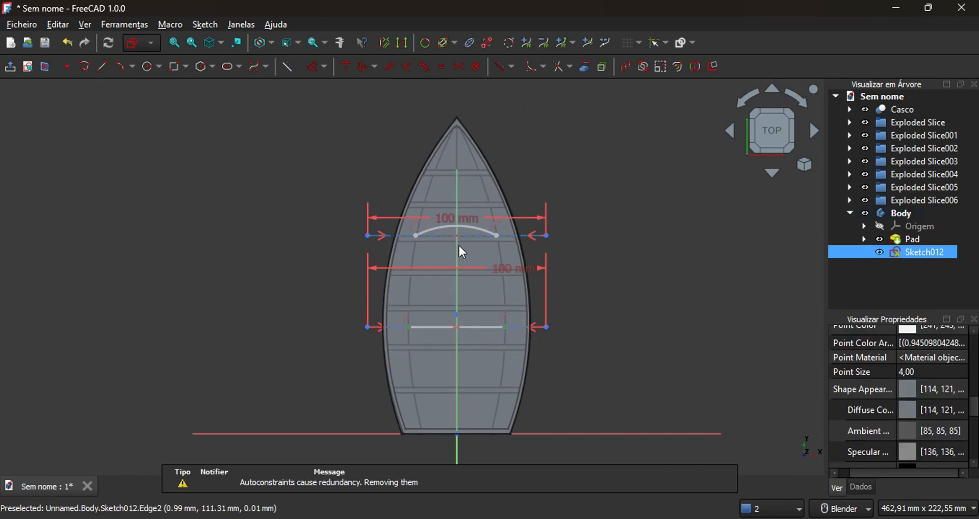
{"action": "scroll", "coordinate": [598, 287], "scroll_direction": "up", "scroll_amount": 1}
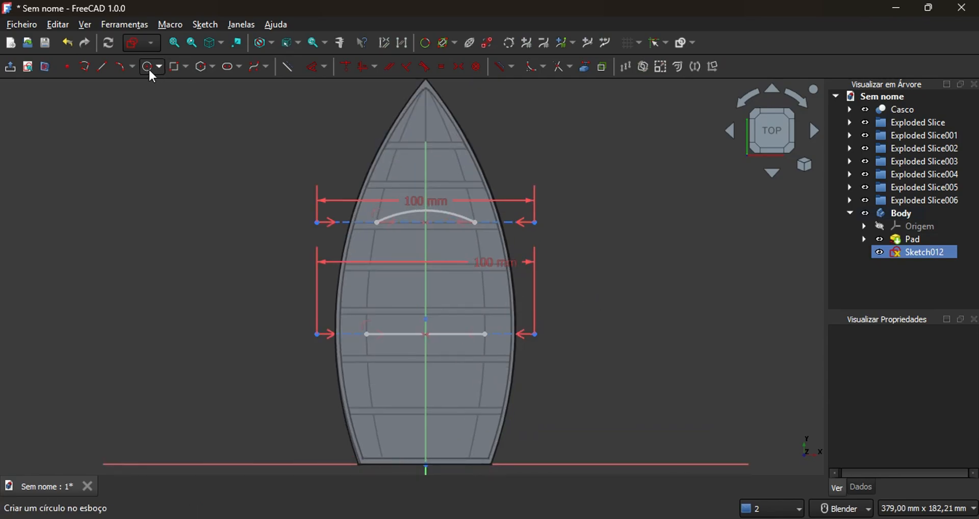
{"action": "left_click", "coordinate": [371, 262]}
{"action": "left_click", "coordinate": [370, 273]}
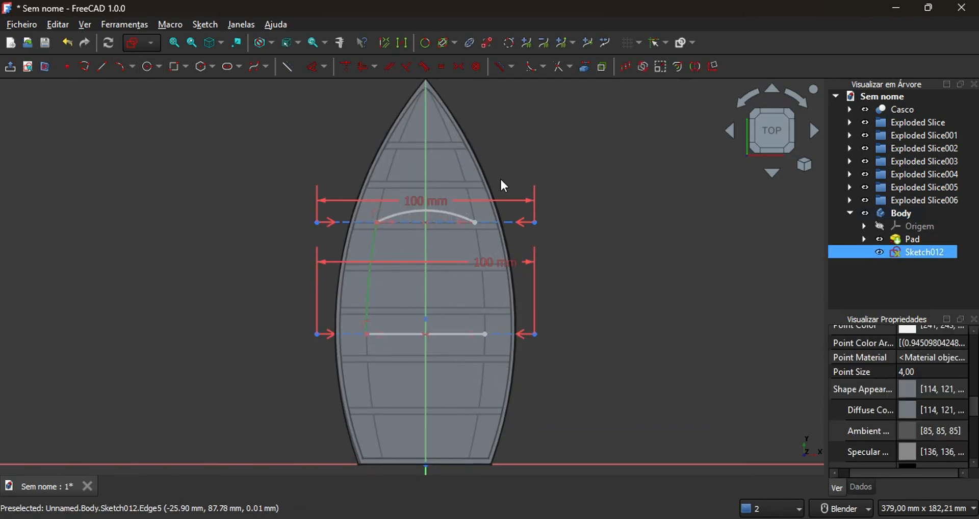
Mirror the curved left side about the vertical axis and join the endpoints to close the deck opening outline
{"action": "left_click", "coordinate": [695, 67]}
{"action": "scroll", "coordinate": [500, 295], "scroll_direction": "up", "scroll_amount": 5}
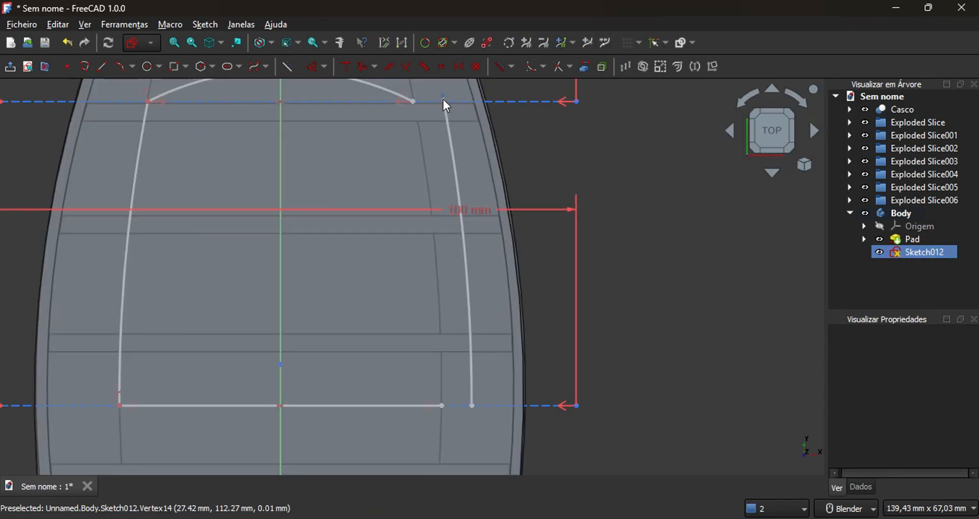
{"action": "mouse_move", "coordinate": [442, 406]}
{"action": "left_mouse_down"}
{"action": "mouse_move", "coordinate": [428, 406]}
{"action": "mouse_move", "coordinate": [436, 419]}
{"action": "mouse_move", "coordinate": [439, 375]}
{"action": "left_mouse_up"}
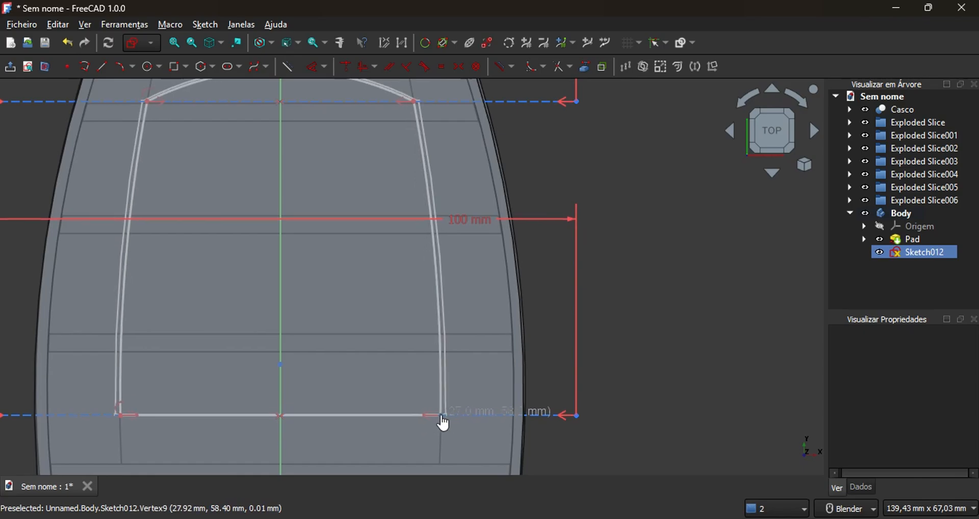
{"action": "scroll", "coordinate": [465, 430], "scroll_direction": "down", "scroll_amount": 5}
{"action": "middle_click_drag", "start_coordinate": [586, 328], "coordinate": [528, 360]}
{"action": "key", "text": "Escape"}
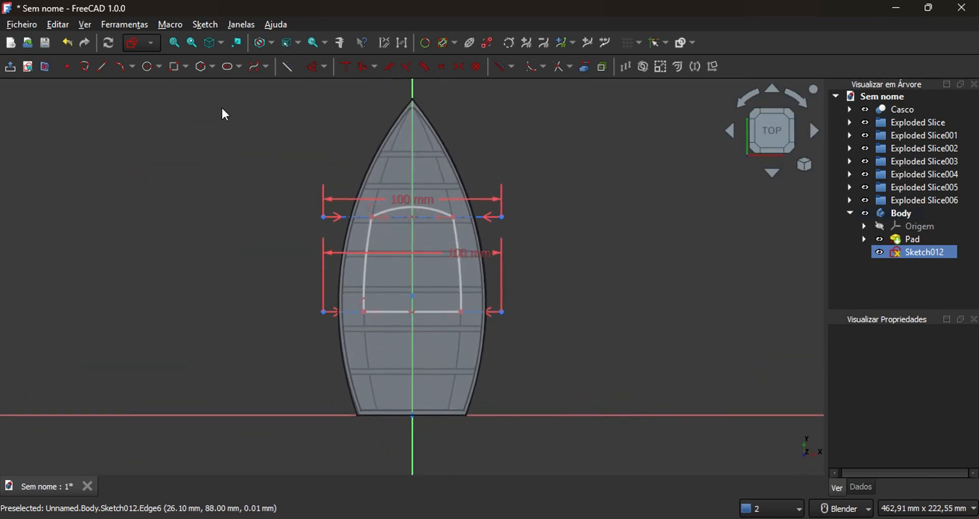
Cut the opening outline through the deck plate with a pocket symmetric to the sketch plane
{"action": "mouse_move", "coordinate": [427, 259]}
{"action": "middle_mouse_down"}
{"action": "mouse_move", "coordinate": [385, 260]}
{"action": "mouse_move", "coordinate": [379, 146]}
{"action": "mouse_move", "coordinate": [363, 303]}
{"action": "middle_mouse_up"}
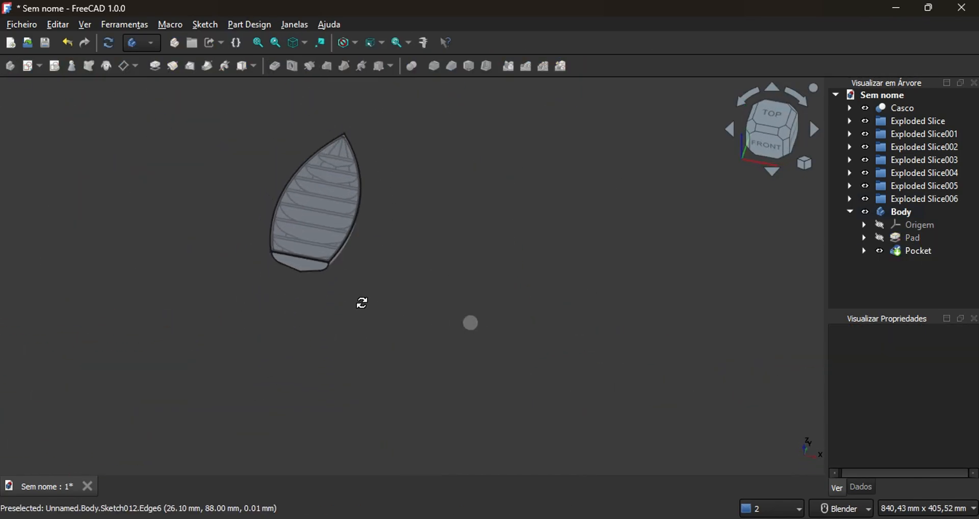
{"action": "left_click", "coordinate": [22, 210]}
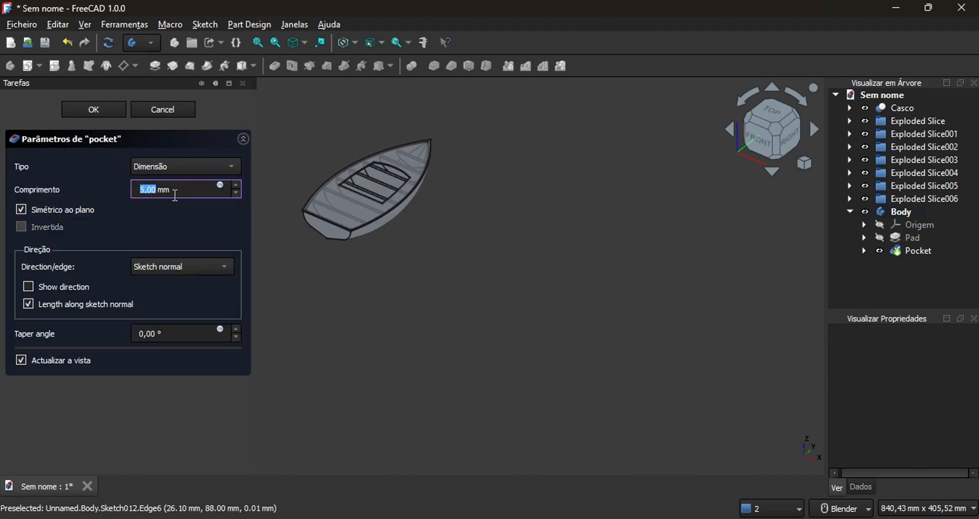
{"action": "key", "text": "Return"}
{"action": "scroll", "coordinate": [491, 324], "scroll_direction": "up", "scroll_amount": 5}
{"action": "mouse_move", "coordinate": [505, 339]}
{"action": "middle_mouse_down"}
{"action": "mouse_move", "coordinate": [534, 428]}
{"action": "mouse_move", "coordinate": [569, 283]}
{"action": "mouse_move", "coordinate": [566, 240]}
{"action": "middle_mouse_up"}
Start another sketch on the XY plane, and undo it together with the deck pocket
{"action": "left_click", "coordinate": [25, 66]}
{"action": "left_click", "coordinate": [92, 107]}
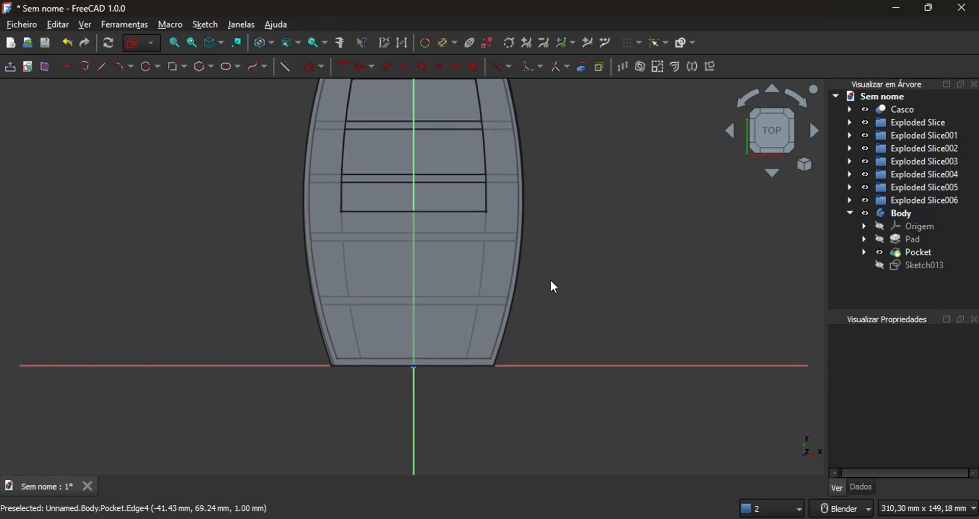
{"action": "scroll", "coordinate": [551, 281], "scroll_direction": "down", "scroll_amount": 1}
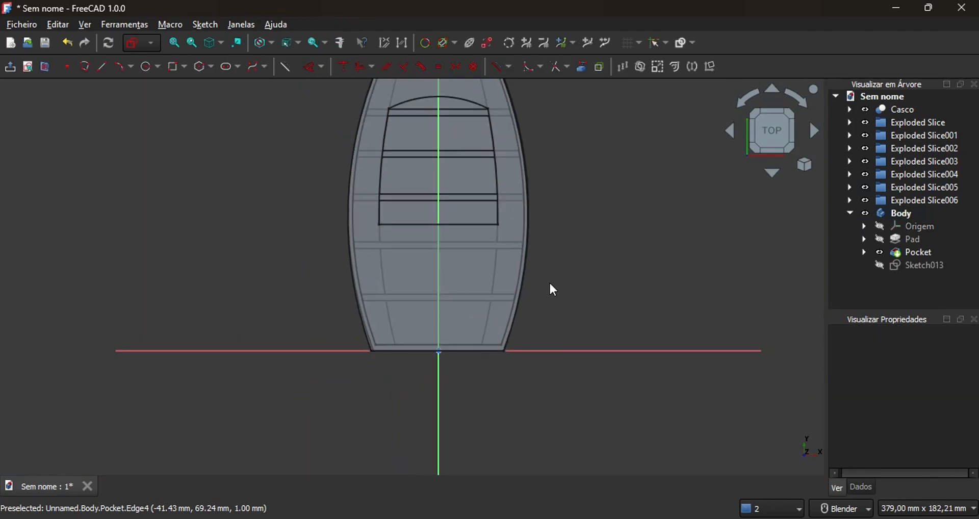
{"action": "key", "text": "ctrl+z"}
{"action": "key", "text": "ctrl+z"}
Move the aft edge of the deck opening outline back to just in front of the transom
{"action": "left_click", "coordinate": [395, 257]}
{"action": "double_click", "coordinate": [413, 256]}
{"action": "mouse_move", "coordinate": [411, 262]}
{"action": "left_mouse_down"}
{"action": "mouse_move", "coordinate": [417, 344]}
{"action": "mouse_move", "coordinate": [457, 378]}
{"action": "mouse_move", "coordinate": [413, 381]}
{"action": "mouse_move", "coordinate": [440, 401]}
{"action": "left_mouse_up"}
{"action": "scroll", "coordinate": [561, 328], "scroll_direction": "down", "scroll_amount": 2}
{"action": "middle_click_drag", "start_coordinate": [583, 329], "coordinate": [496, 358], "text": "shift"}
Cut the lengthened opening outline through the deck plate with a 2 mm pocket symmetric to the sketch plane
{"action": "left_click", "coordinate": [10, 66]}
{"action": "left_click", "coordinate": [274, 66]}
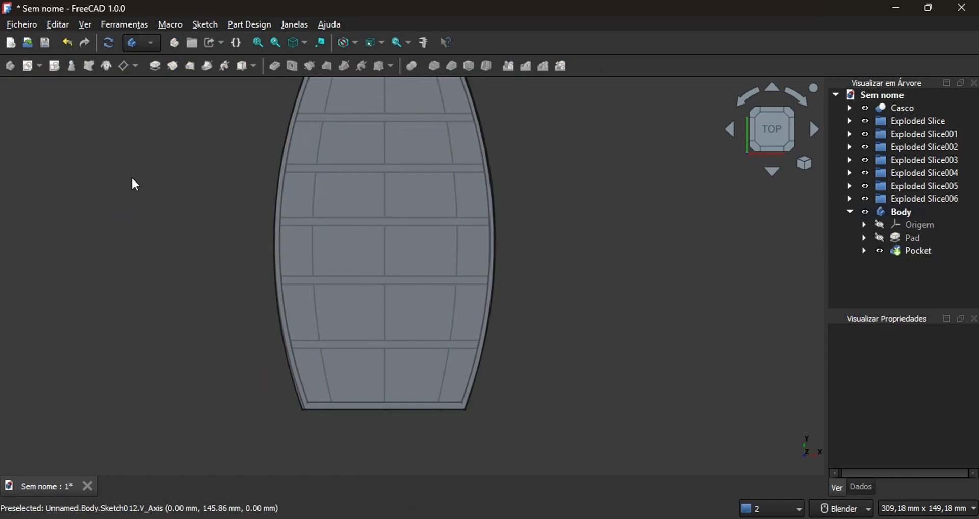
{"action": "left_click", "coordinate": [82, 209]}
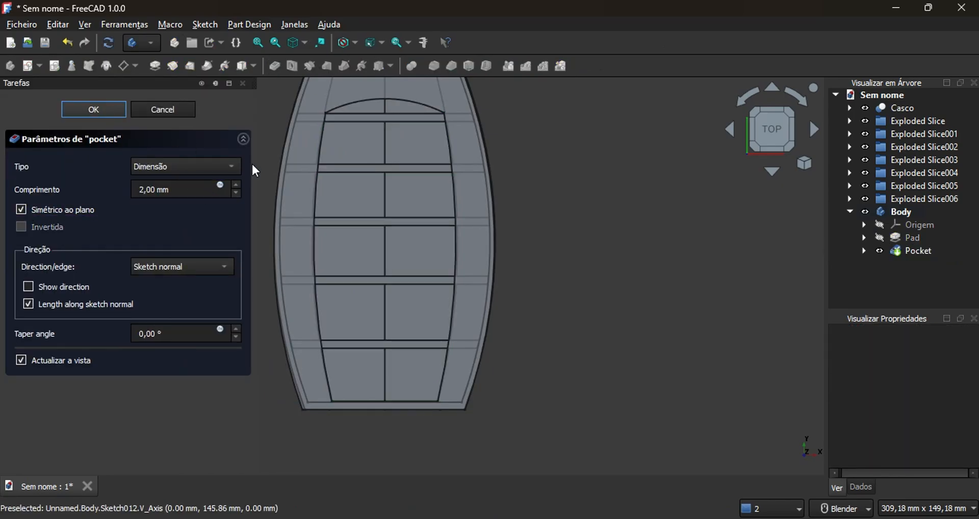
{"action": "left_click", "coordinate": [94, 110]}
{"action": "middle_click_drag", "start_coordinate": [607, 378], "coordinate": [510, 265]}
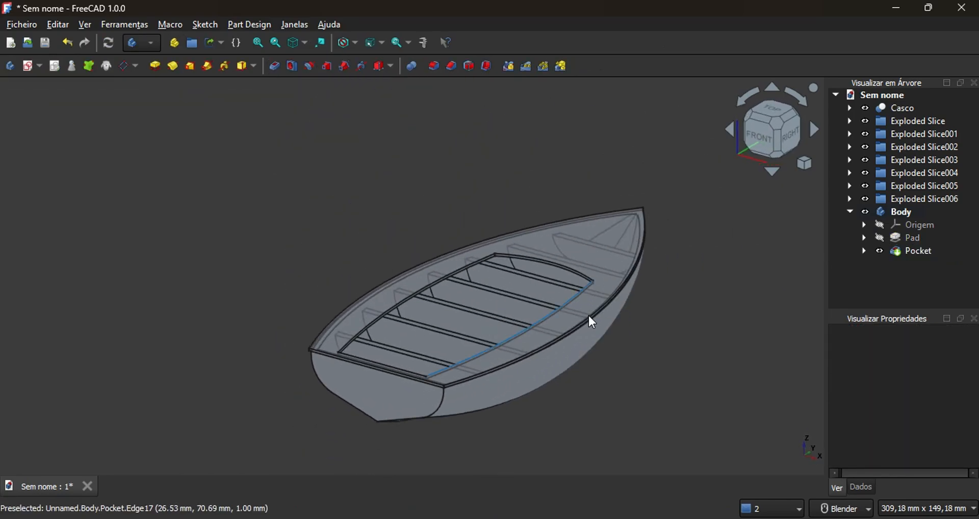
{"action": "middle_click_drag", "start_coordinate": [590, 285], "coordinate": [601, 300]}
{"action": "middle_click_drag", "start_coordinate": [601, 299], "coordinate": [687, 324]}
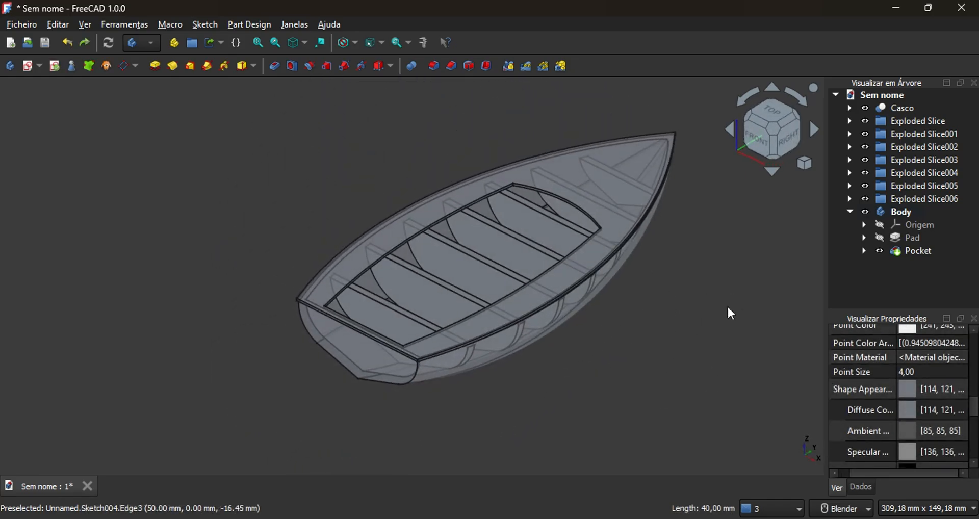
Examine the deck pocket's parameters and its opening sketch without changing them
{"action": "left_click", "coordinate": [895, 252]}
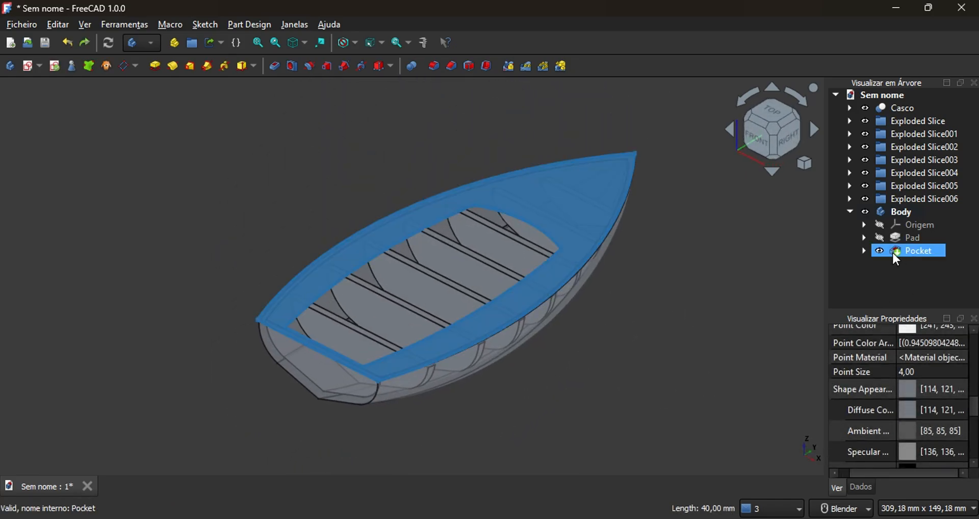
{"action": "double_click", "coordinate": [894, 252]}
{"action": "left_click", "coordinate": [94, 110]}
{"action": "left_click", "coordinate": [864, 251]}
{"action": "left_click", "coordinate": [927, 266]}
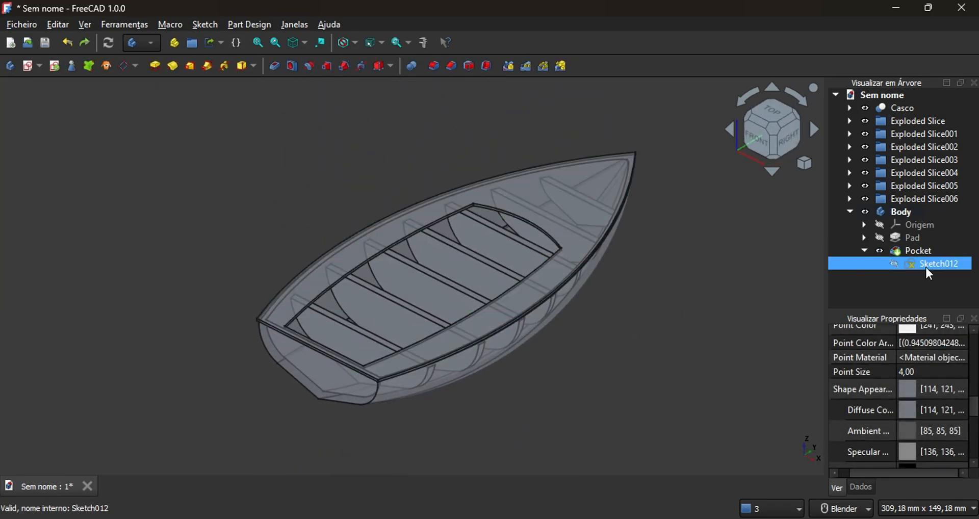
{"action": "double_click", "coordinate": [926, 268]}
{"action": "mouse_move", "coordinate": [2, 157]}
{"action": "left_click", "coordinate": [126, 110]}
{"action": "mouse_move", "coordinate": [654, 303]}
{"action": "middle_mouse_down", "text": "shift"}
{"action": "mouse_move", "coordinate": [655, 316]}
{"action": "mouse_move", "coordinate": [518, 248]}
{"action": "mouse_move", "coordinate": [649, 303]}
{"action": "middle_mouse_up", "text": "shift"}
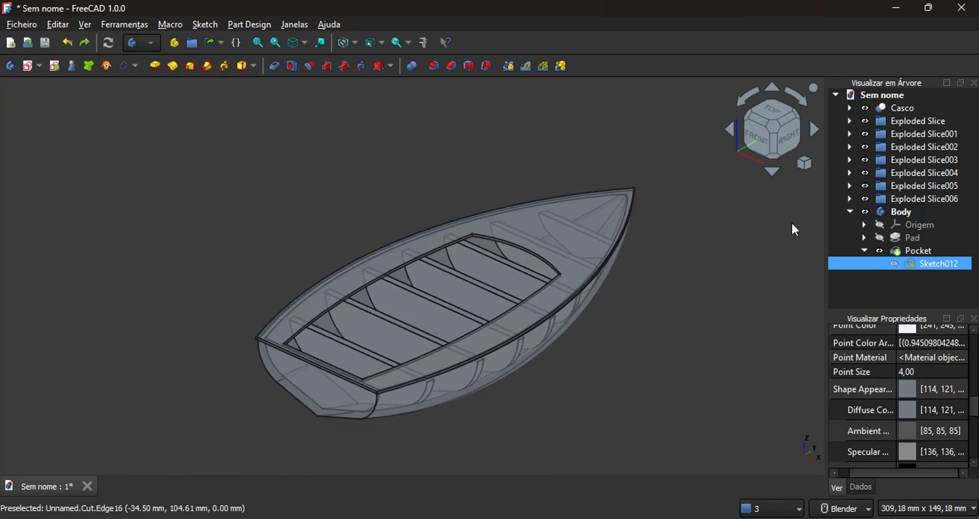